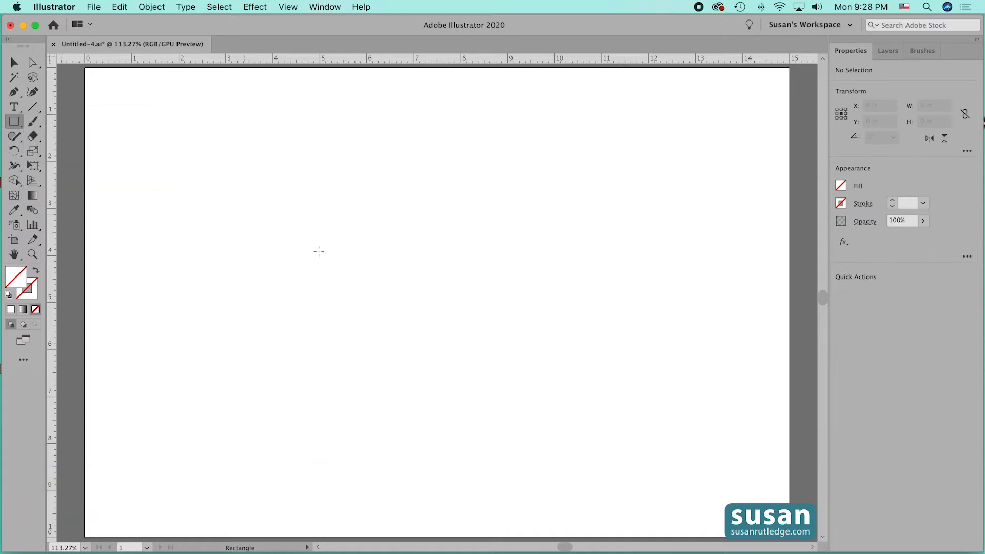
- Draw a rectangle freehand near the centre of the artboard and set its size to 6.5 in wide by 3 in high
drag(257, 206, 626, 409)
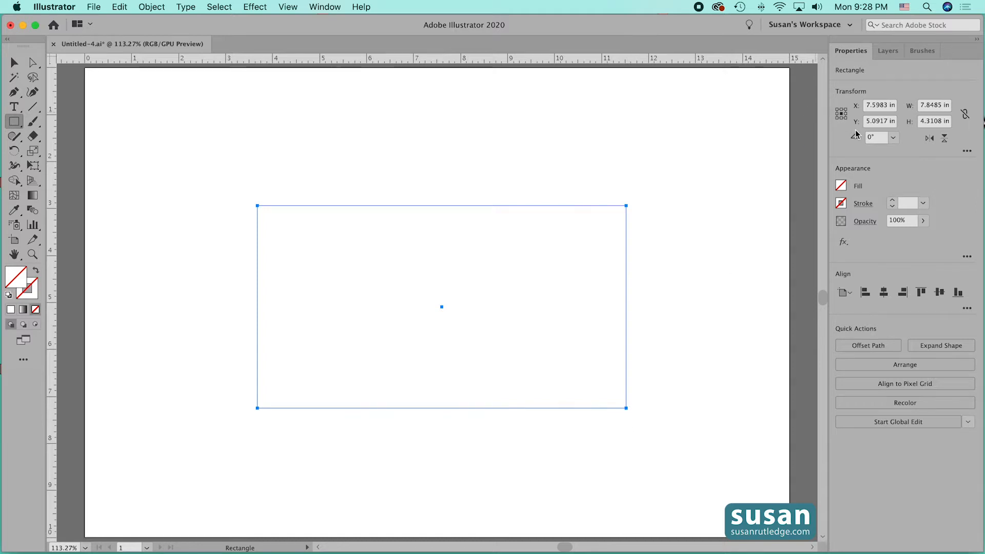
drag(919, 105, 955, 108)
text(6.5)
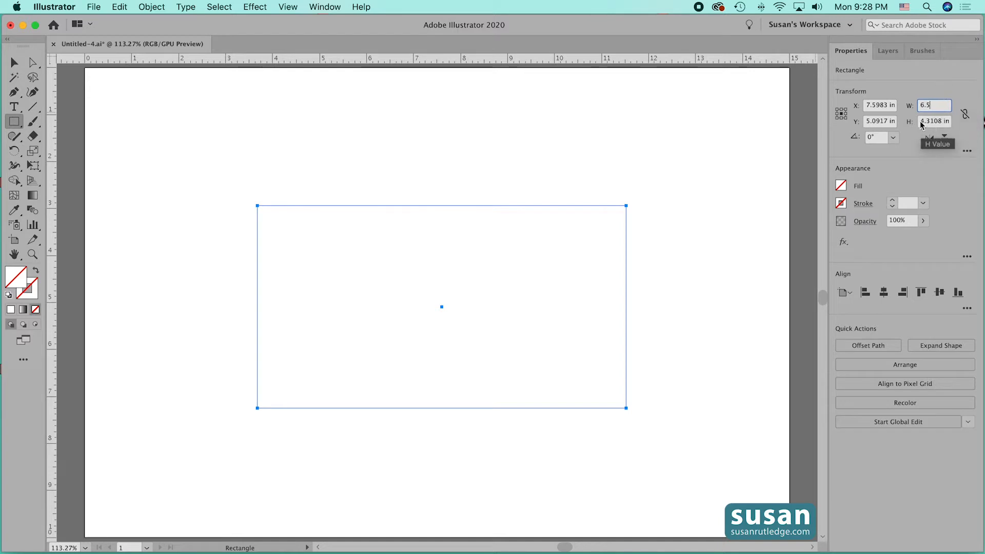
drag(927, 126, 957, 126)
text(3)
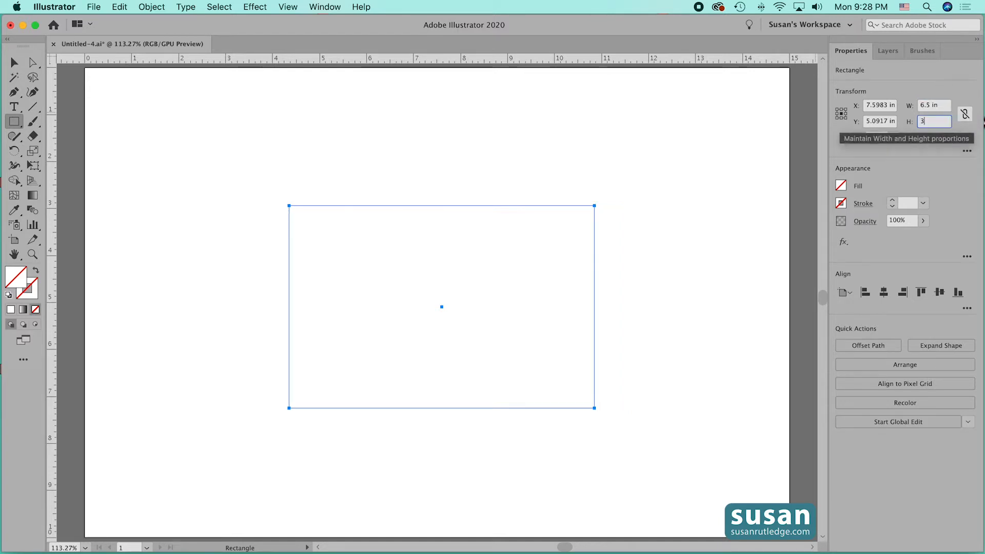
- Give the rectangle a black stroke
click(840, 203)
click(763, 252)
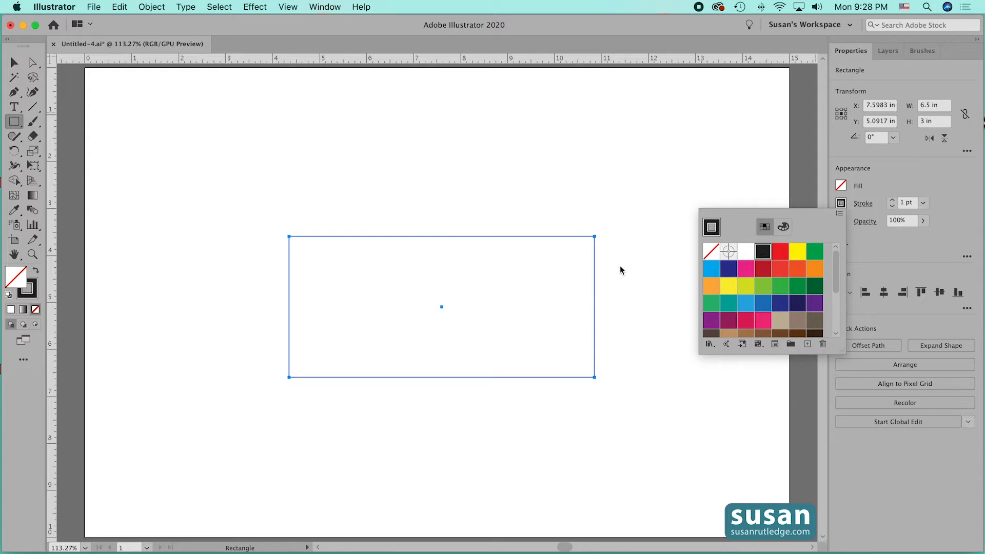
click(632, 331)
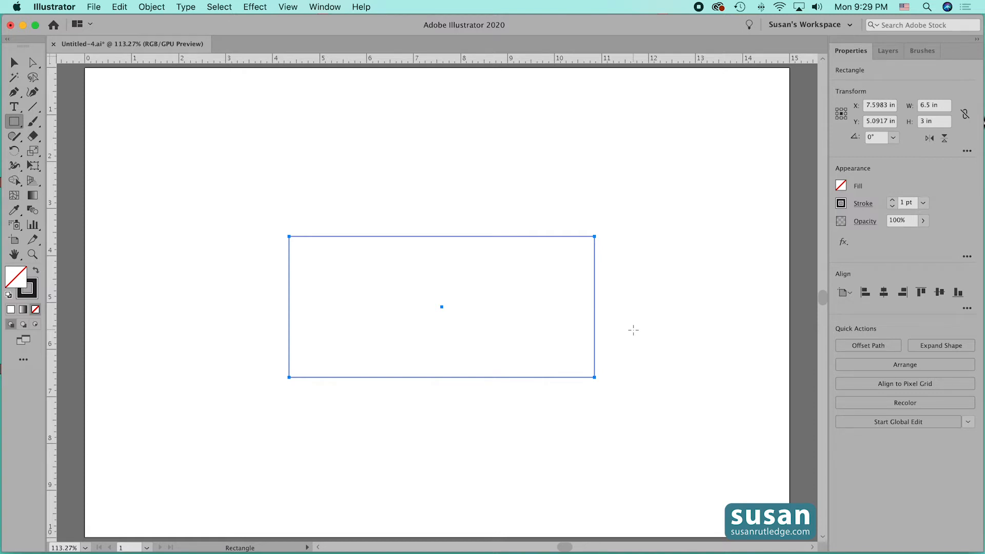
- Delete the rectangle and create a new one from exact dimensions, 6.5 in wide and 3 in high
key(Delete)
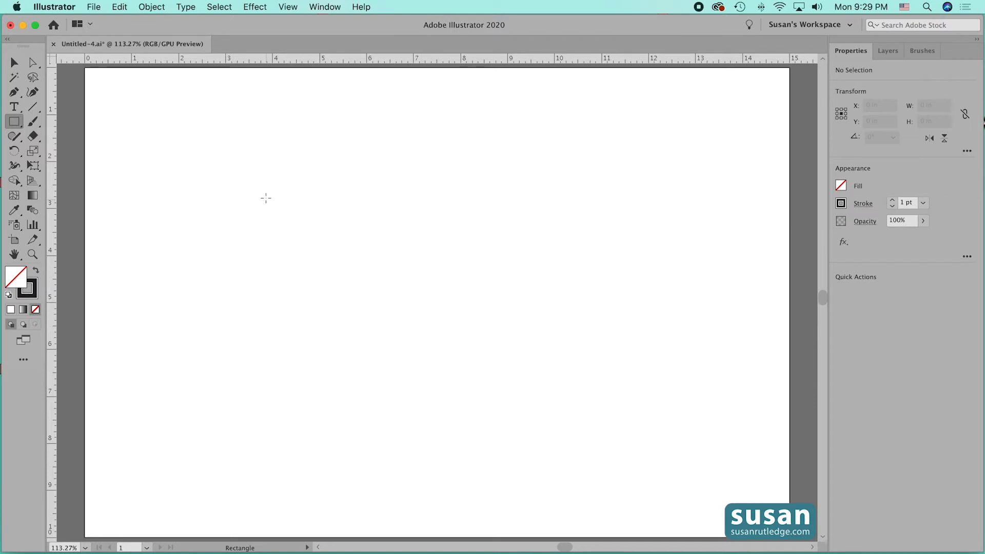
click(235, 194)
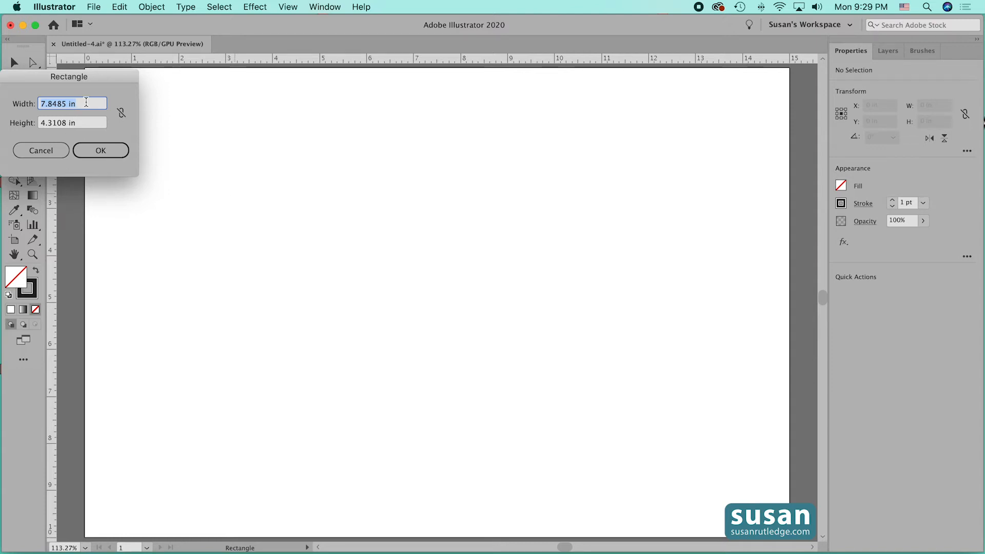
text(6.5)
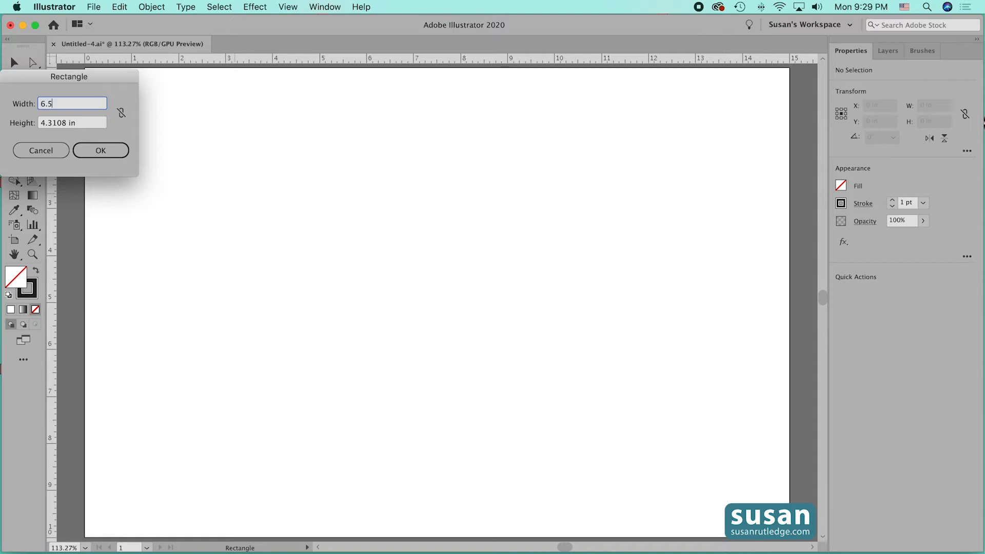
key(Tab)
text(3)
click(101, 151)
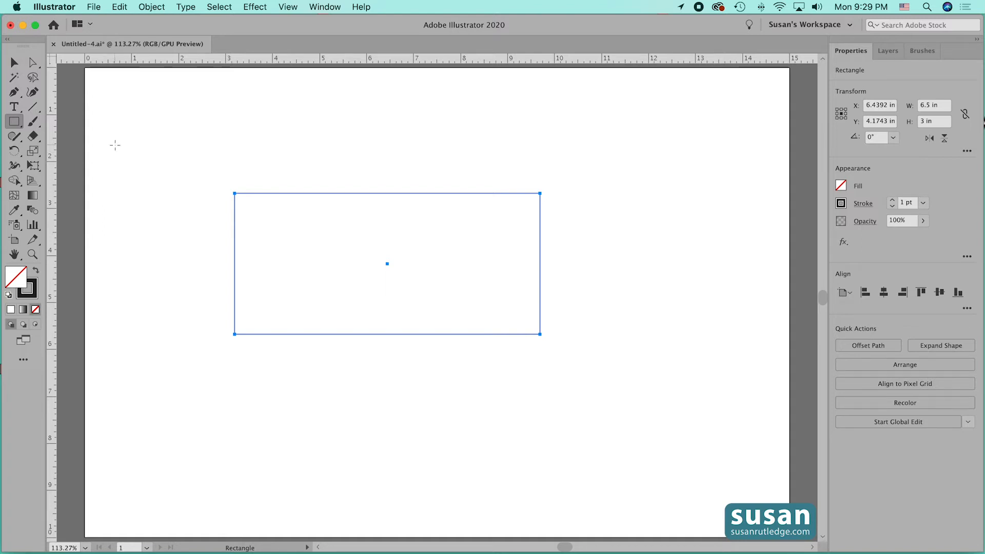
- Round all four corners of the rectangle to their maximum radius to form a pill shape
click(32, 62)
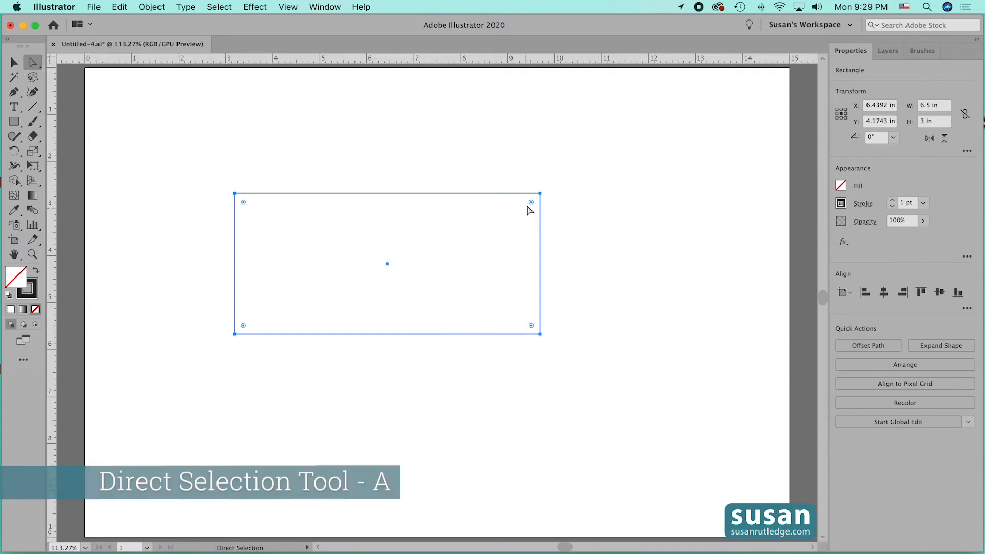
drag(532, 205, 417, 288)
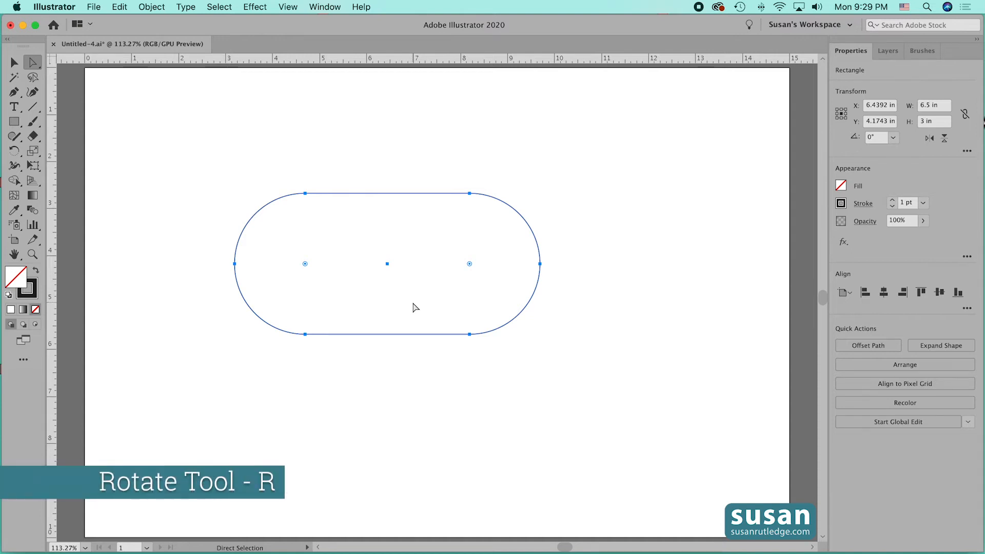
- Rotate the pill shape 45° about its centre and add a copy rotated 90° so the two cross
key(r)
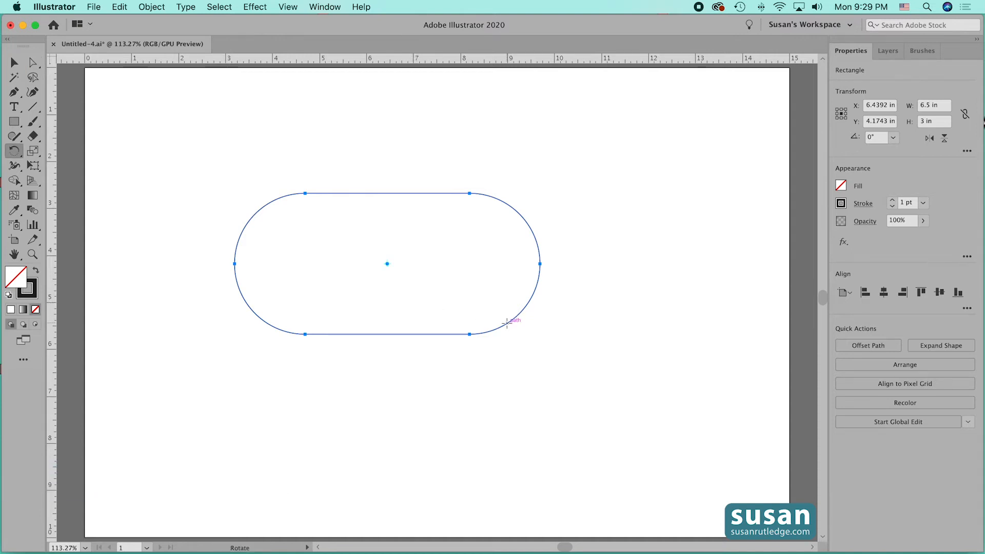
drag(506, 322, 503, 255)
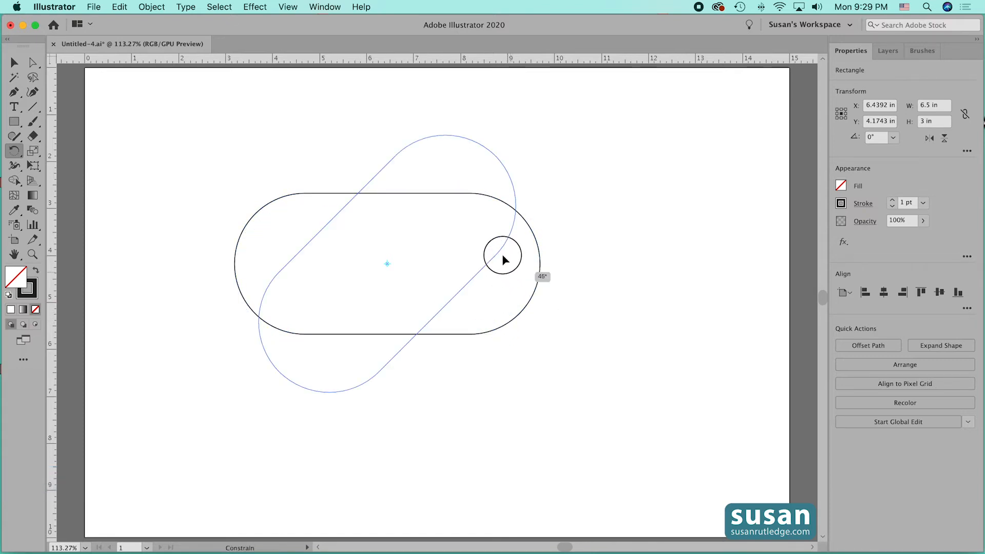
drag(503, 255, 503, 255)
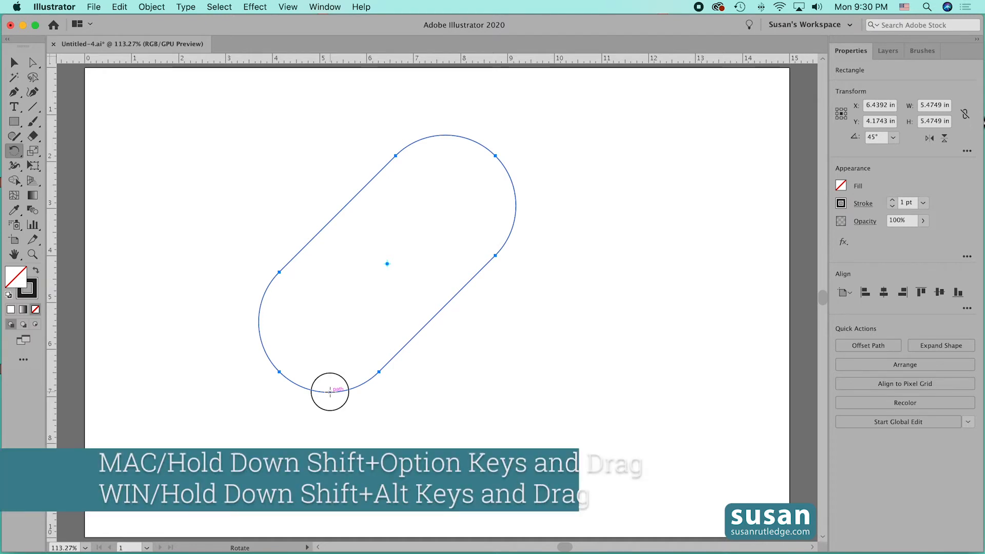
drag(329, 391, 520, 357)
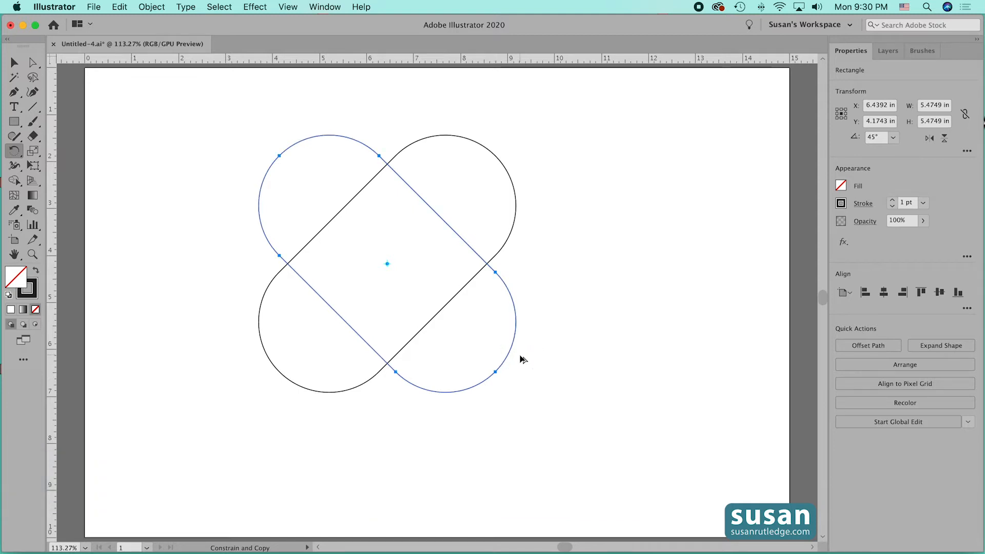
- Merge the two upper lobes and the centre square into a heart with Shape Builder, and remove the two leftover lower lobes
click(13, 62)
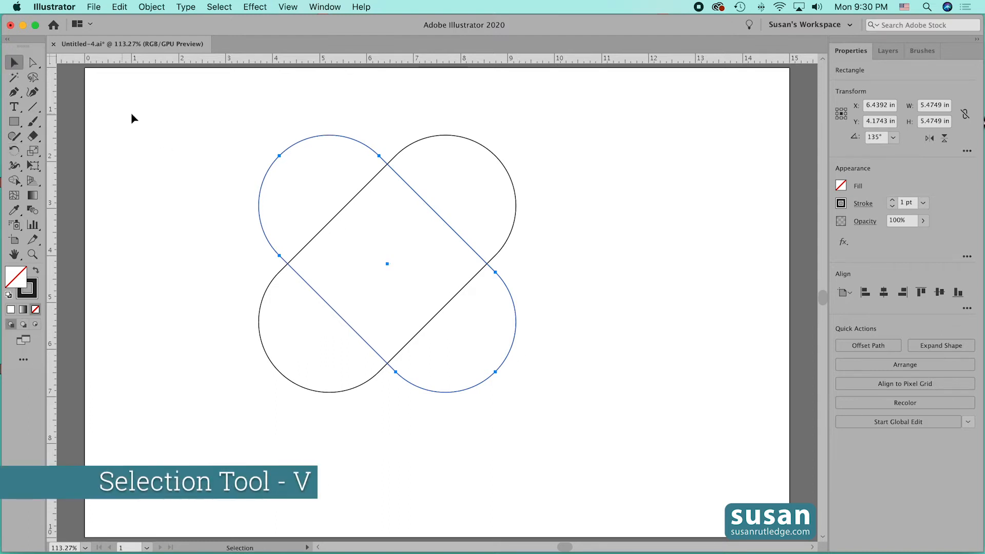
drag(200, 104, 579, 444)
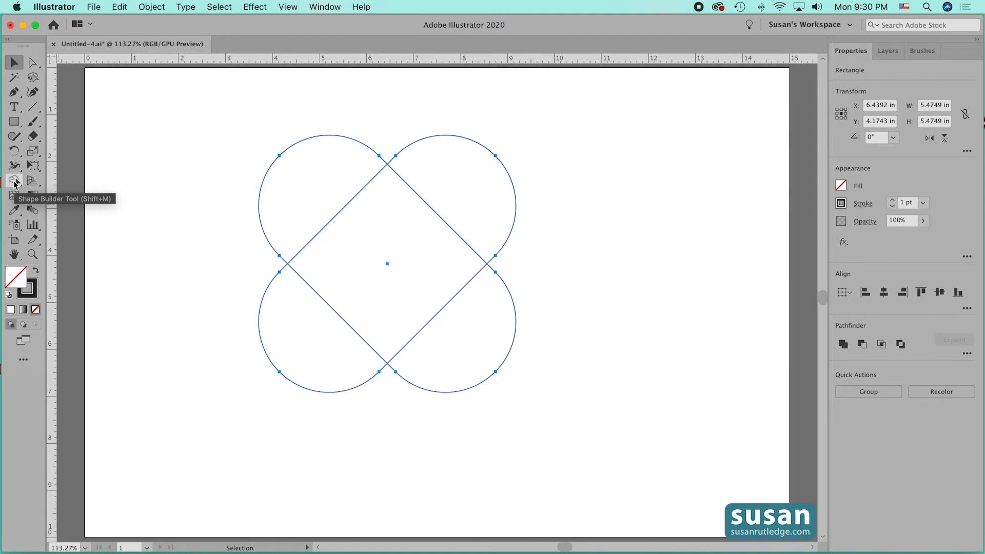
drag(15, 182, 46, 184)
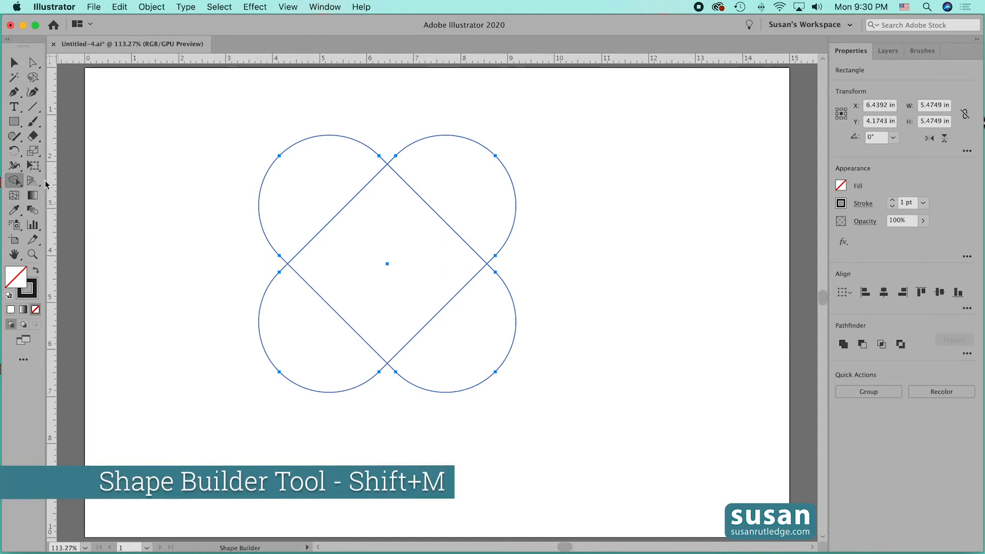
mouse_move(303, 188)
mouse_down()
mouse_move(370, 255)
mouse_move(402, 262)
mouse_move(460, 209)
mouse_up()
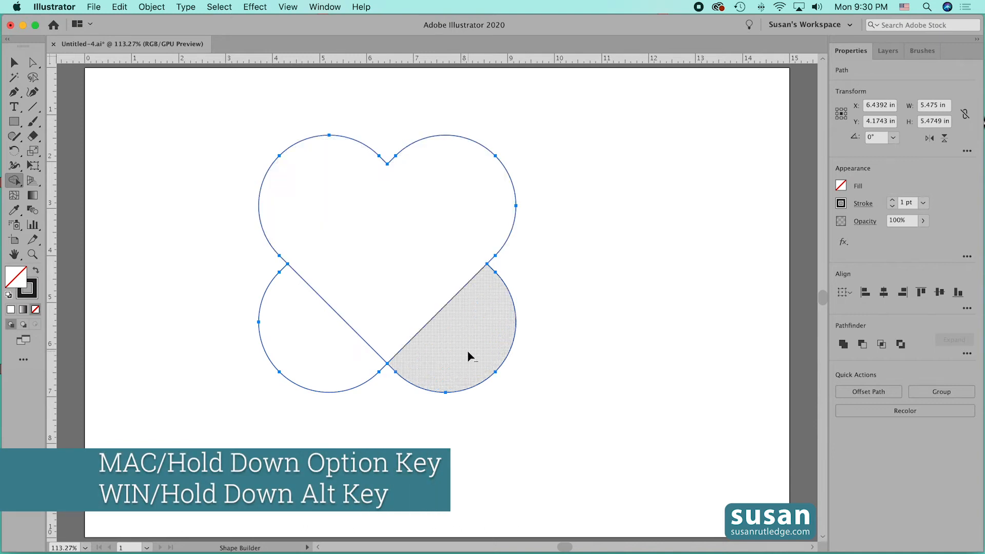
alt+click(467, 353)
alt+click(316, 361)
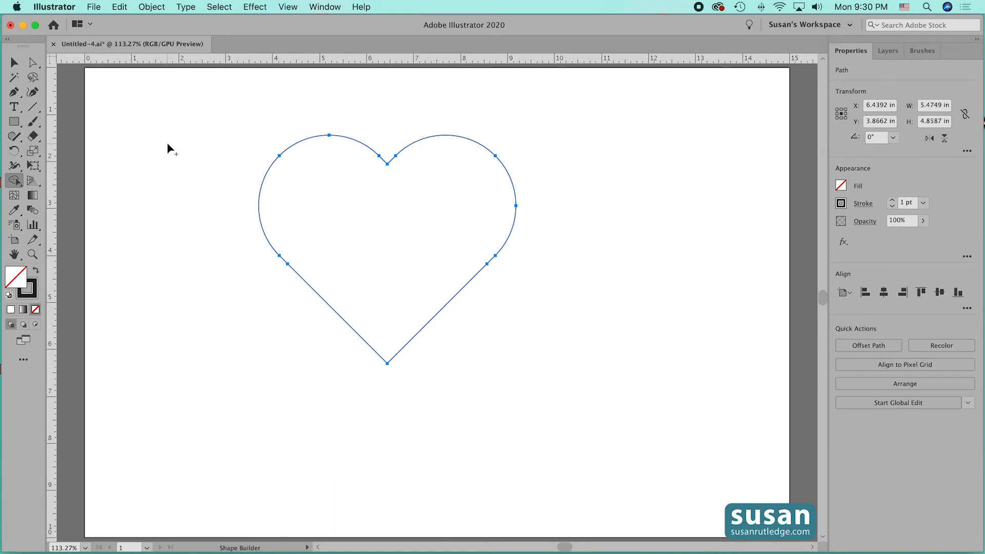
click(14, 62)
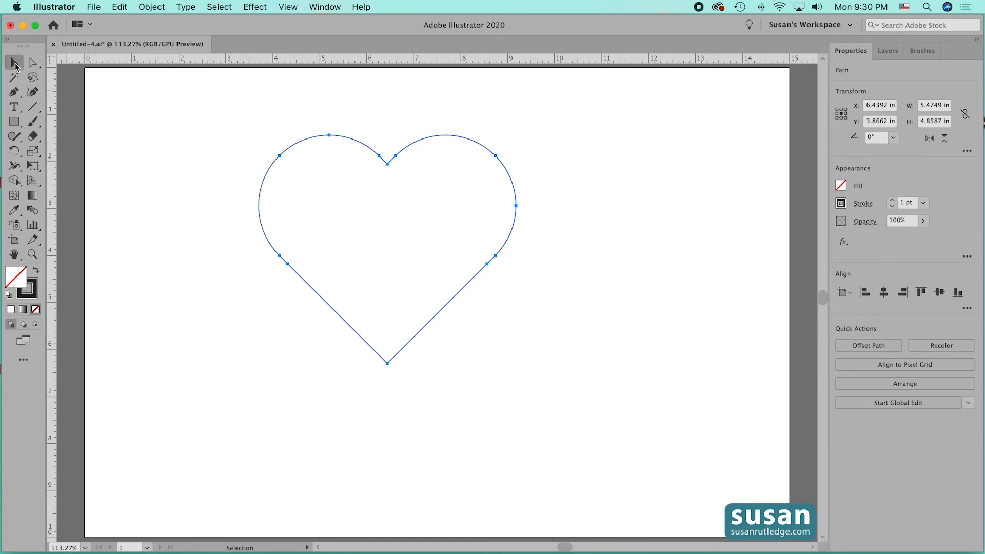
click(327, 270)
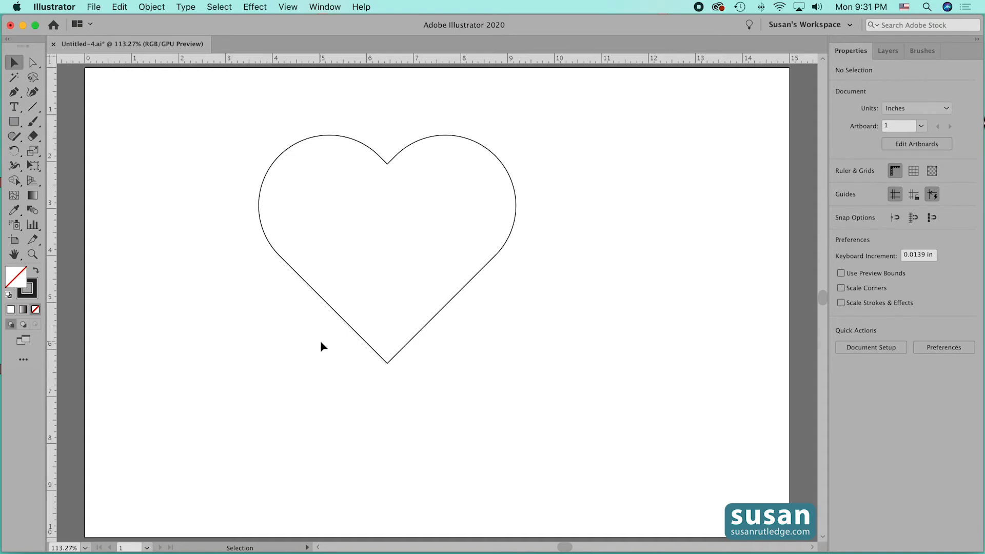
- Fill the heart shape with the bright red swatch
click(449, 302)
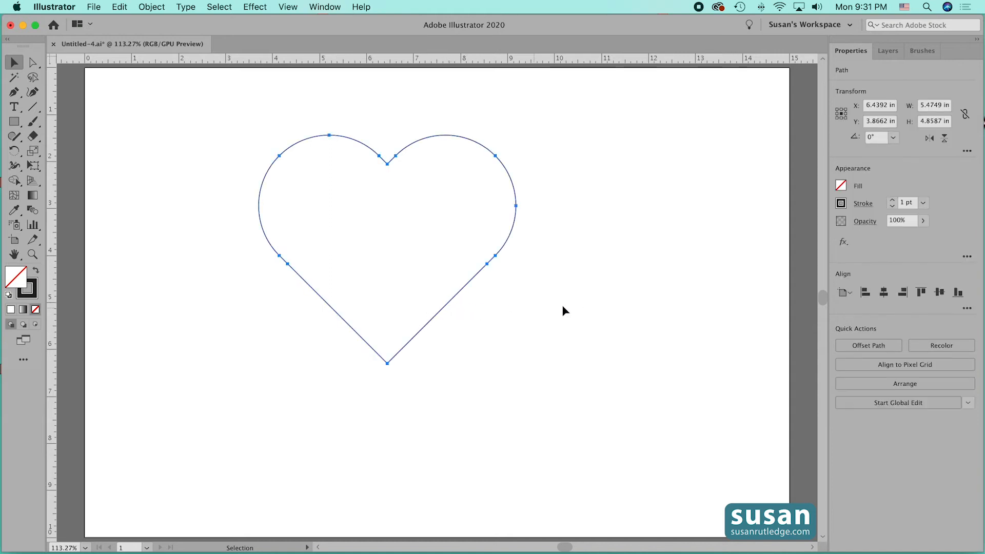
click(841, 186)
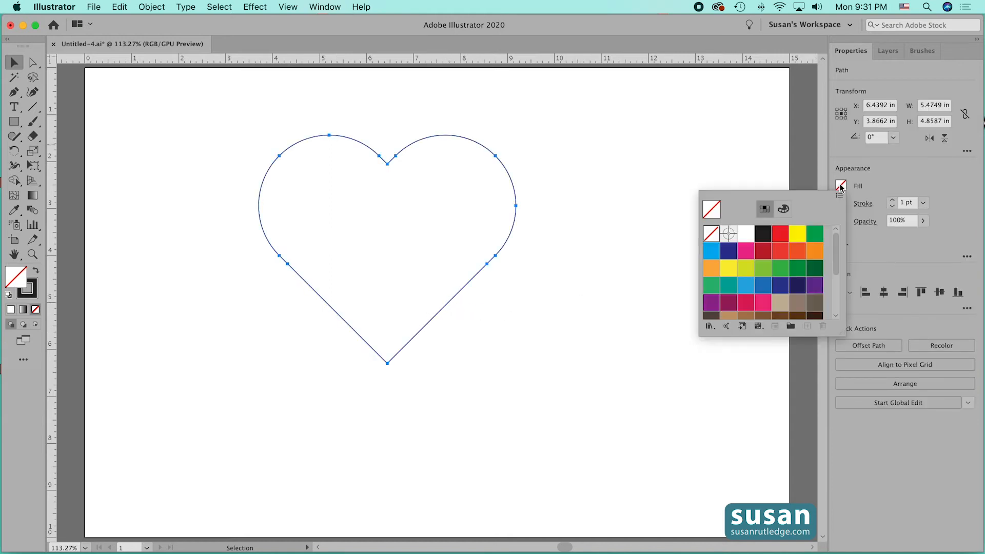
click(780, 234)
click(676, 169)
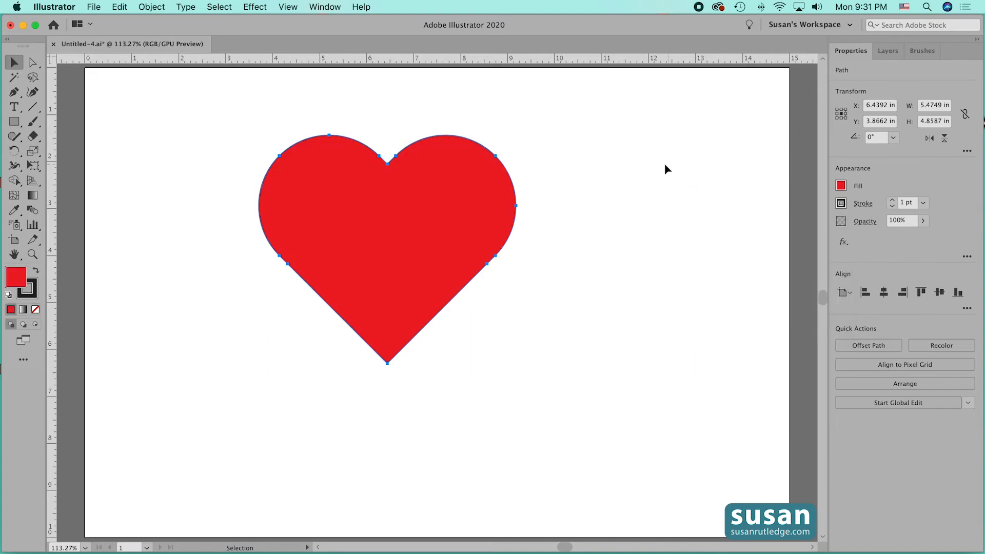
click(664, 164)
- Try a 3D Extrude & Bevel effect on the heart with Off-Axis Front position and 50 pt depth, and undo it
click(402, 268)
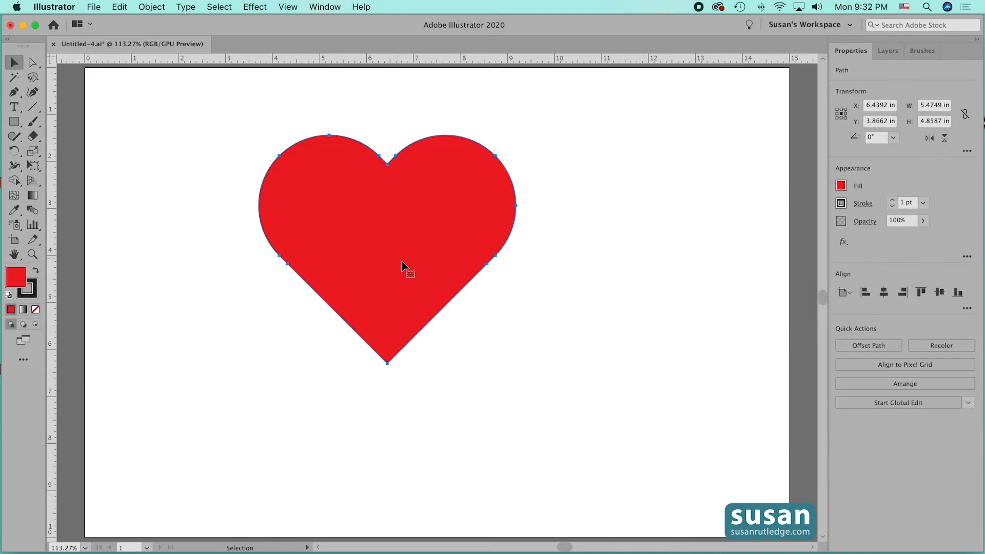
click(254, 7)
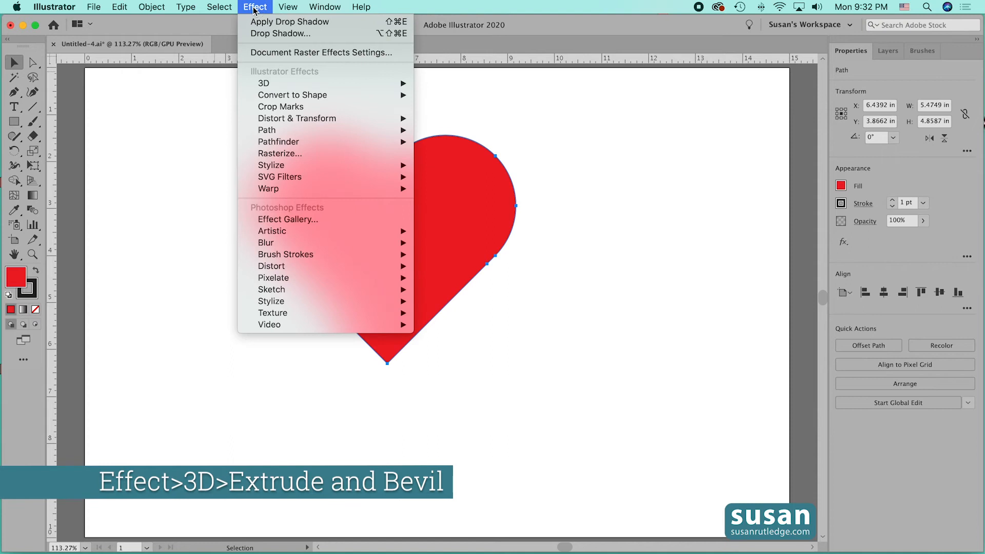
mouse_move(285, 86)
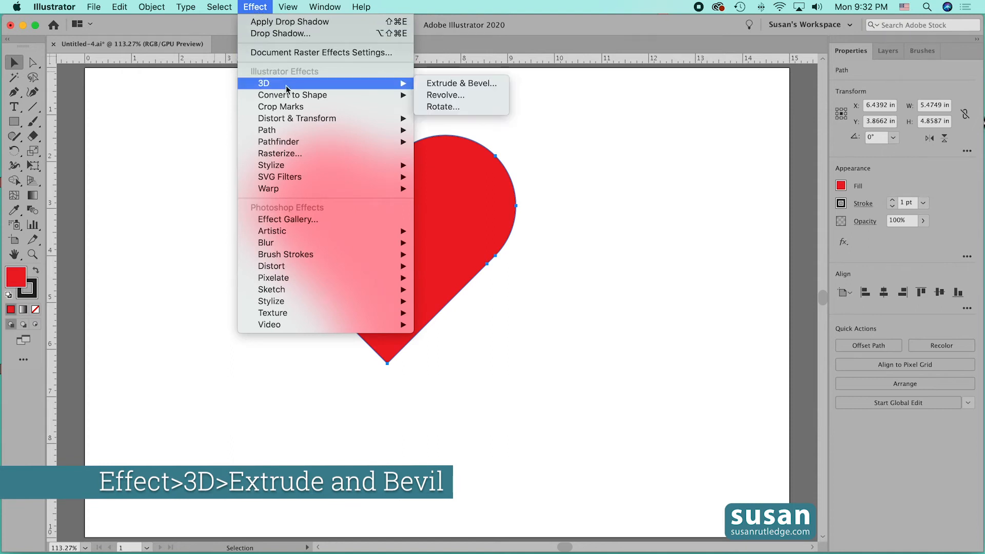
click(455, 86)
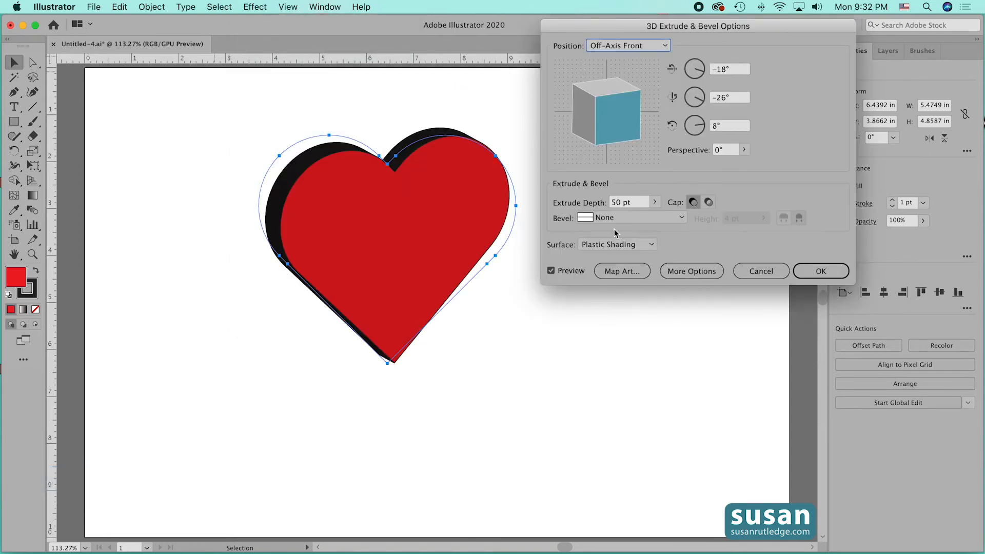
click(815, 275)
click(716, 289)
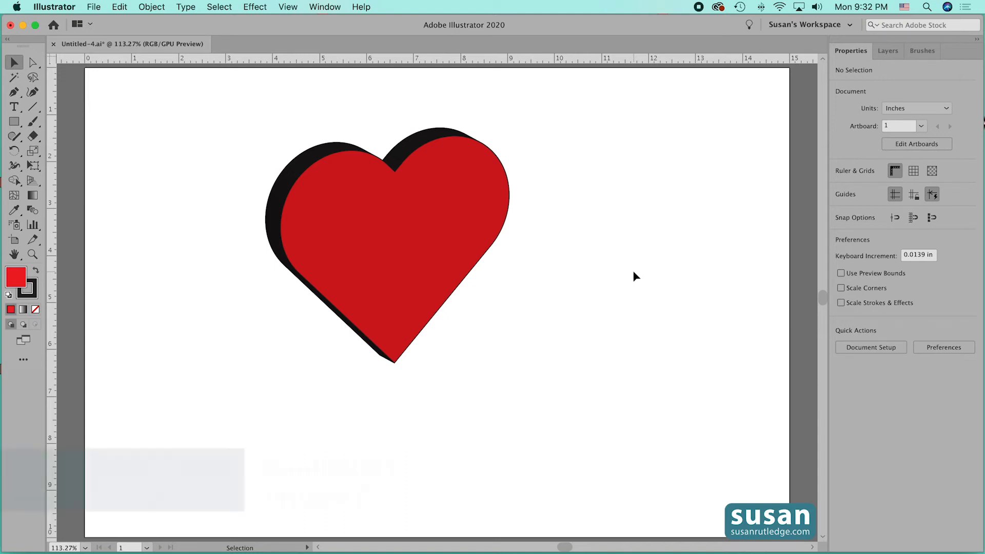
key(super+z)
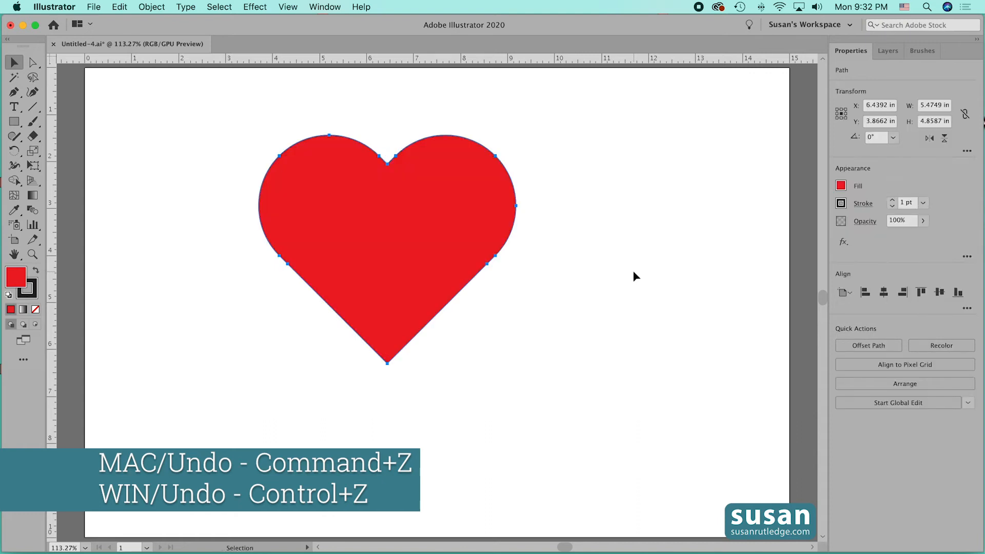
- Apply a black drop shadow to the heart in Normal mode with 50% opacity, 0.0972 in X and Y offsets and 0.0694 in blur
click(254, 6)
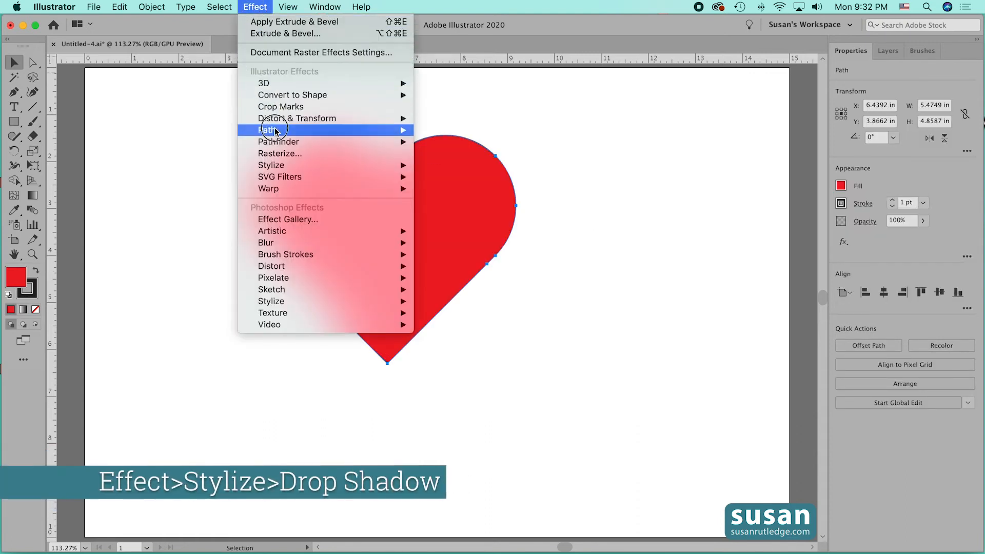
mouse_move(280, 166)
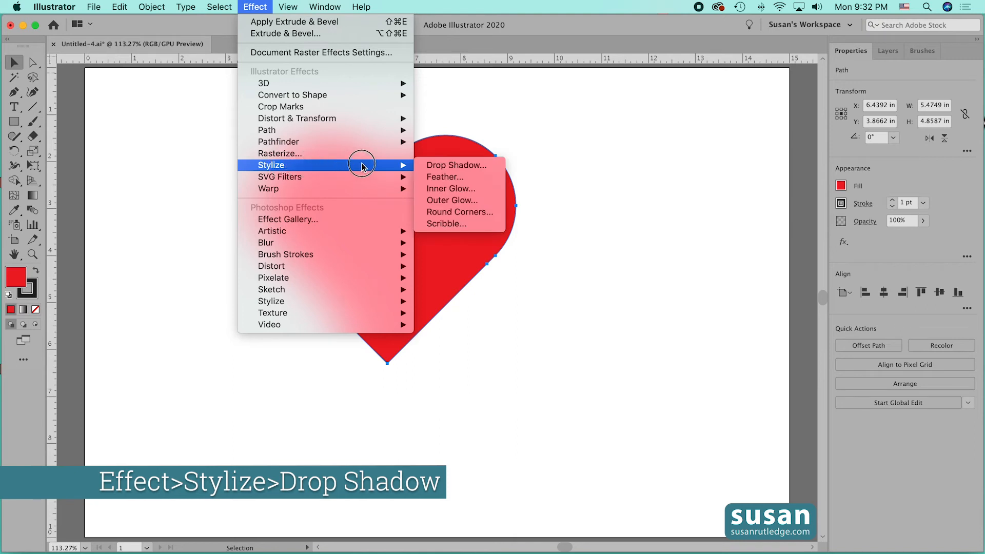
click(448, 165)
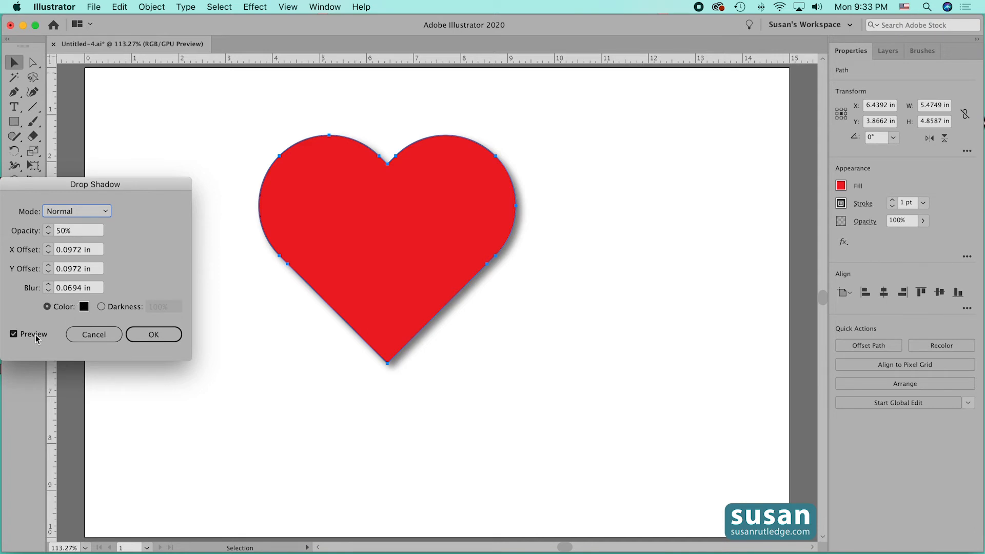
click(131, 336)
click(472, 408)
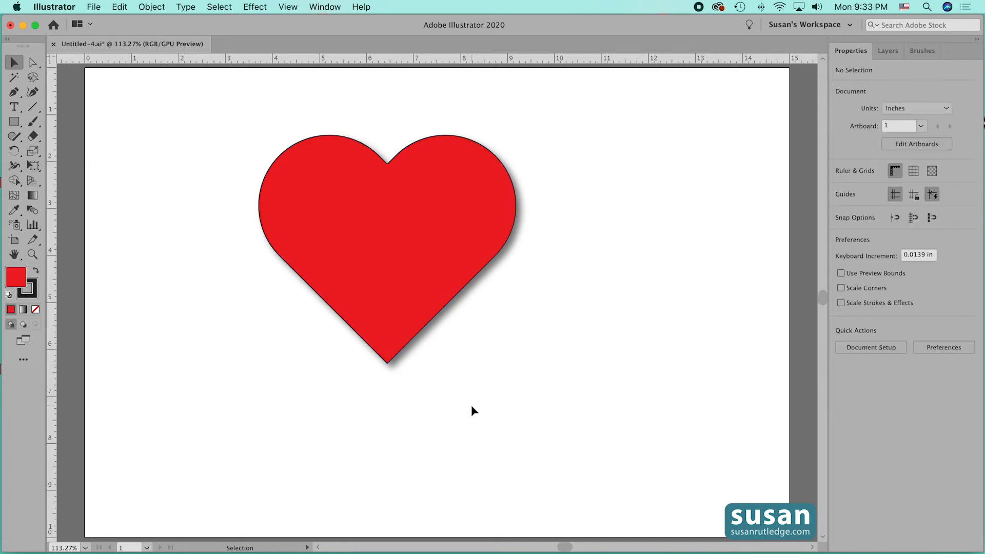
- Remove the stroke from the red heart and delete its drop shadow effect
click(434, 319)
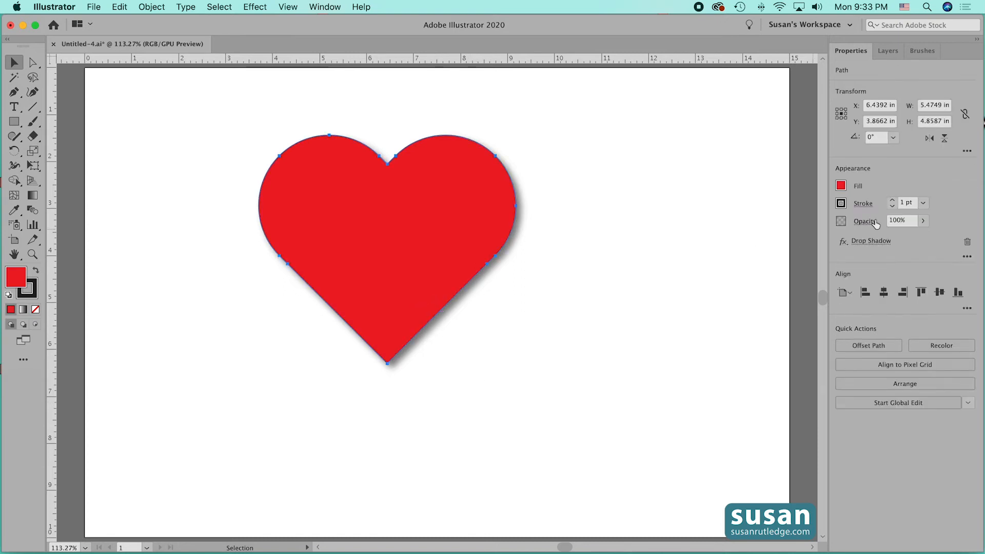
click(893, 206)
click(892, 206)
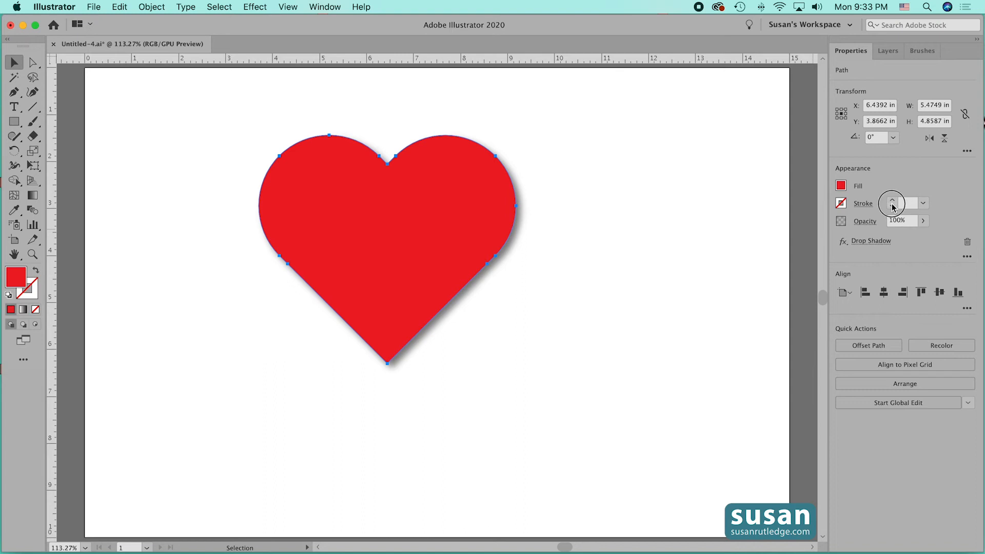
click(778, 235)
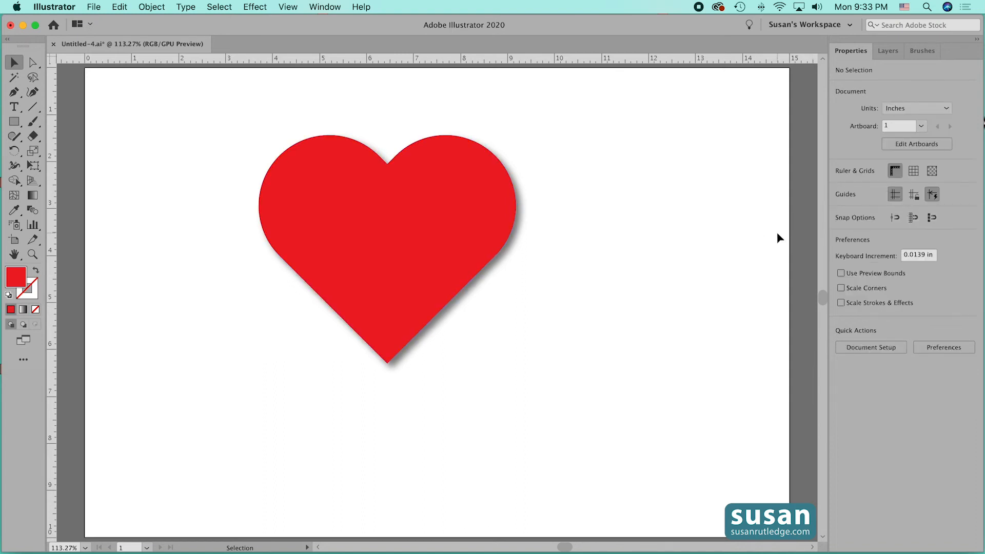
click(451, 246)
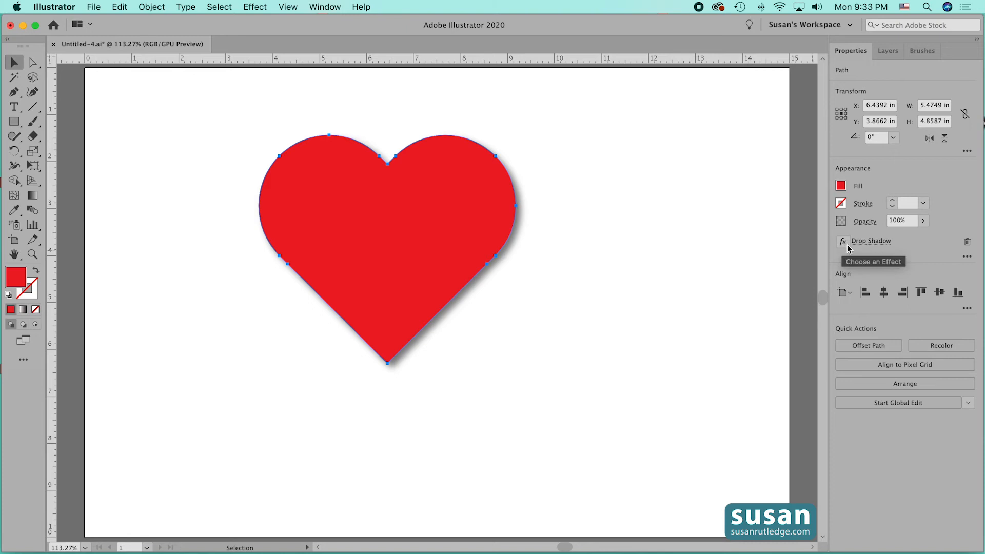
click(968, 243)
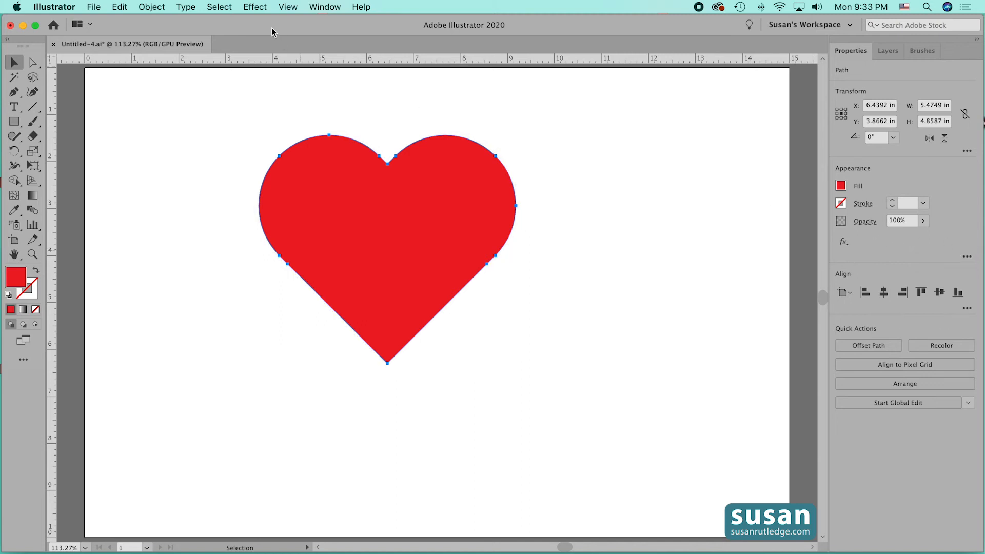
- Apply a bright red Inner Glow to the heart in Normal mode from the center, with 45% opacity and 0.75 in blur
click(254, 7)
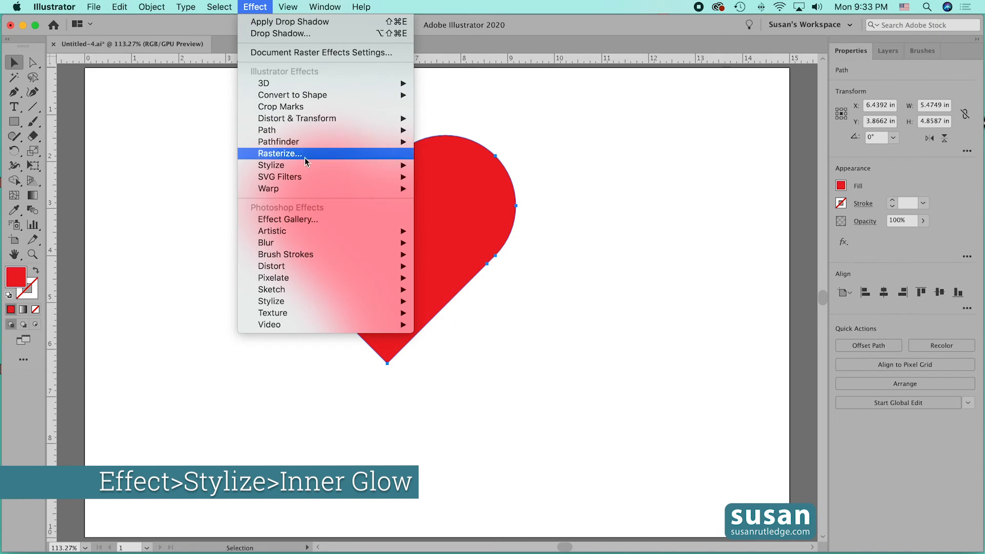
mouse_move(295, 164)
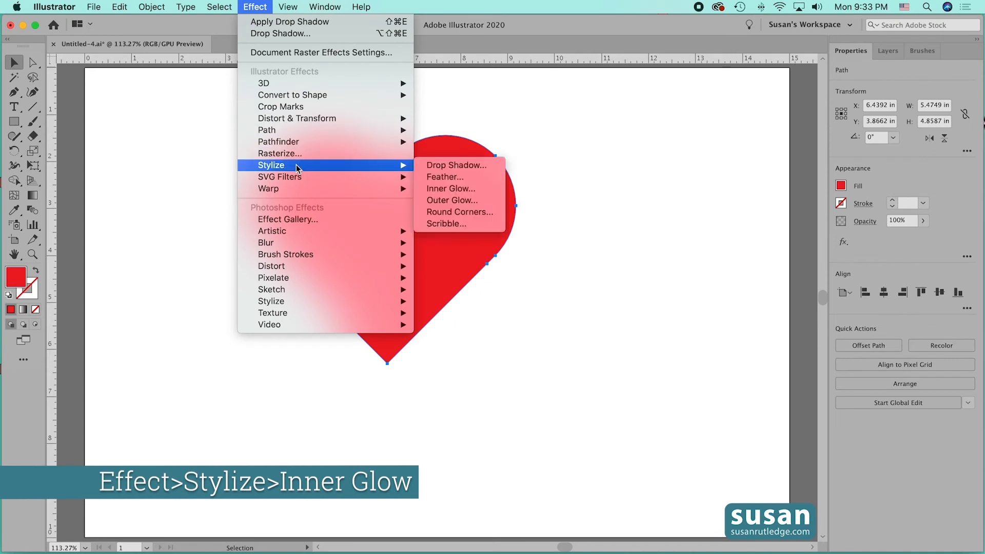
click(443, 192)
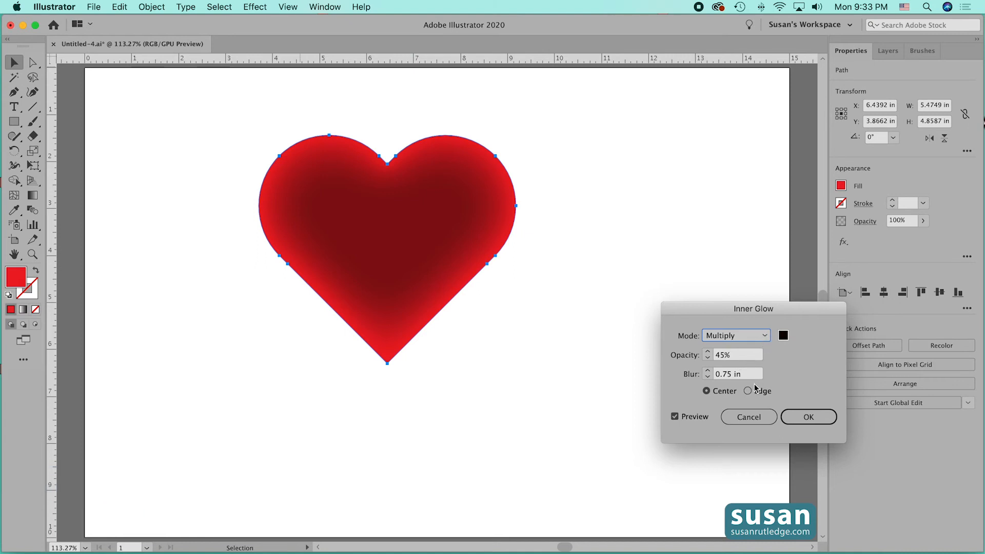
click(764, 336)
click(725, 107)
click(783, 335)
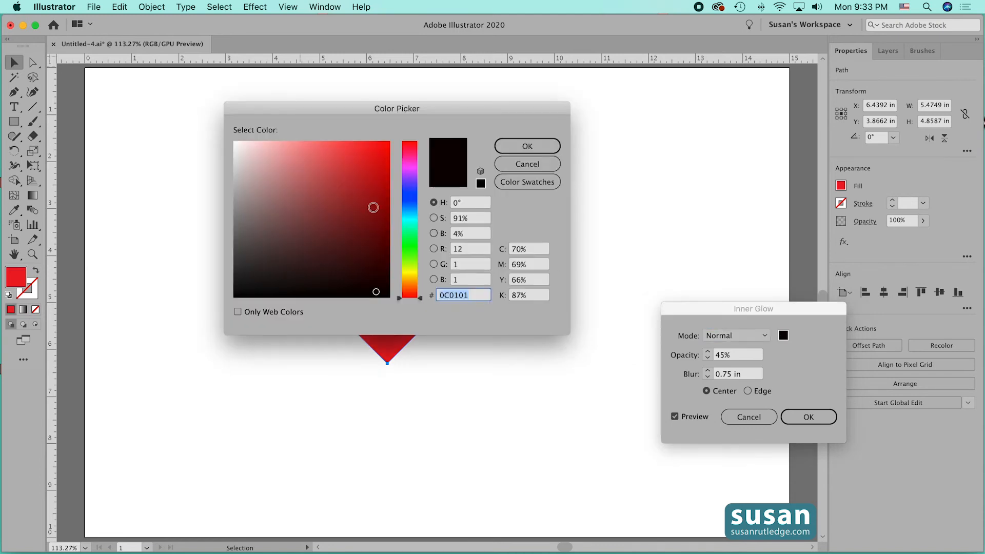
click(384, 146)
click(543, 147)
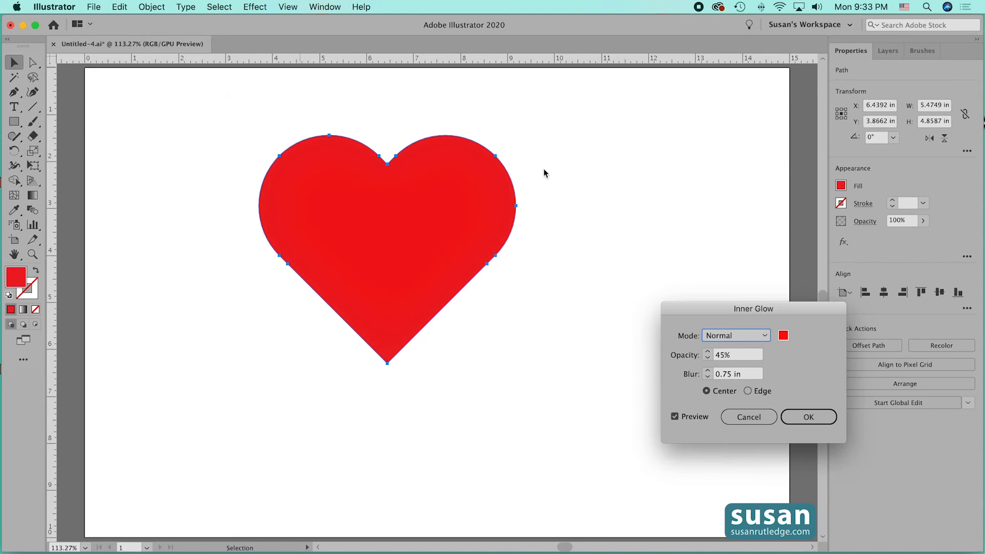
click(808, 416)
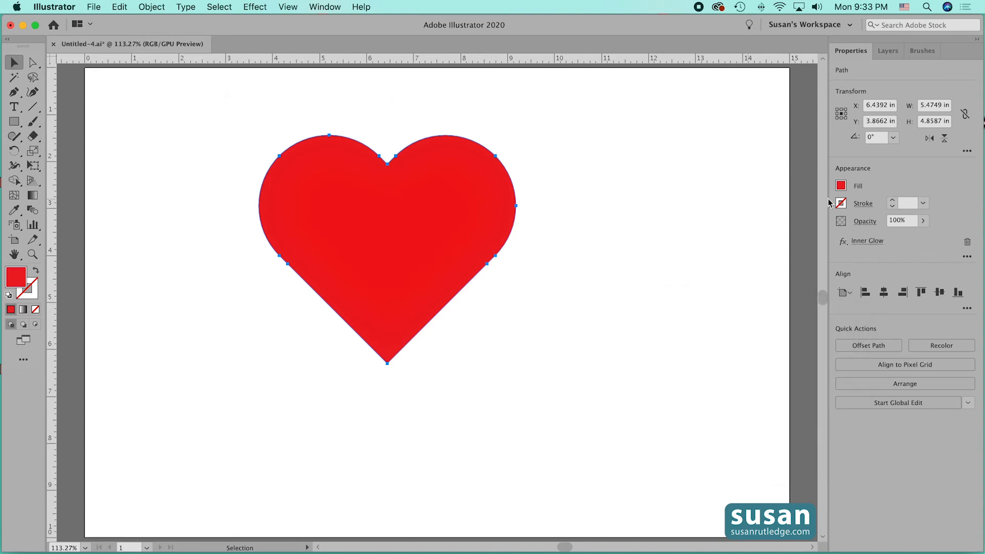
- Change the heart's fill to the black swatch and keep the heart selected
click(840, 186)
click(763, 234)
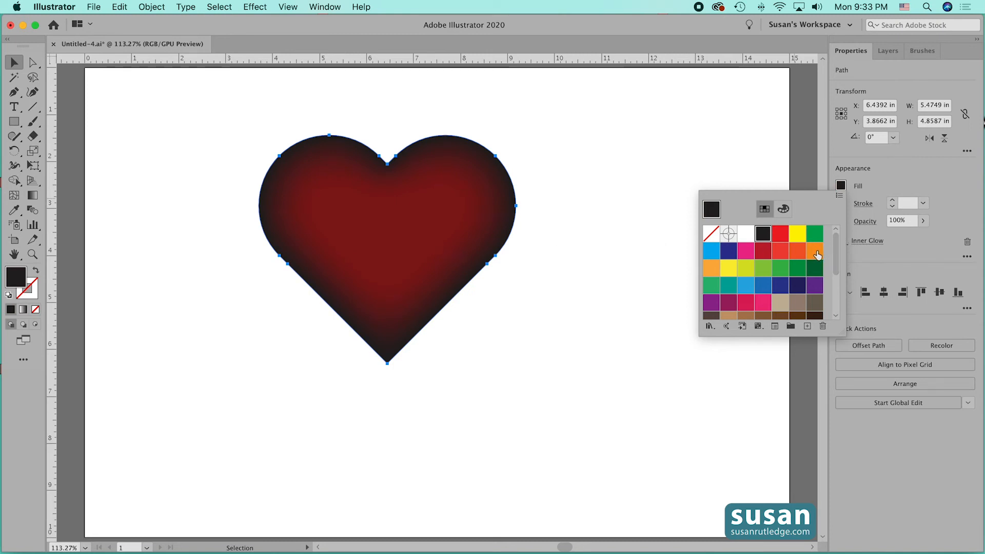
click(553, 393)
click(391, 262)
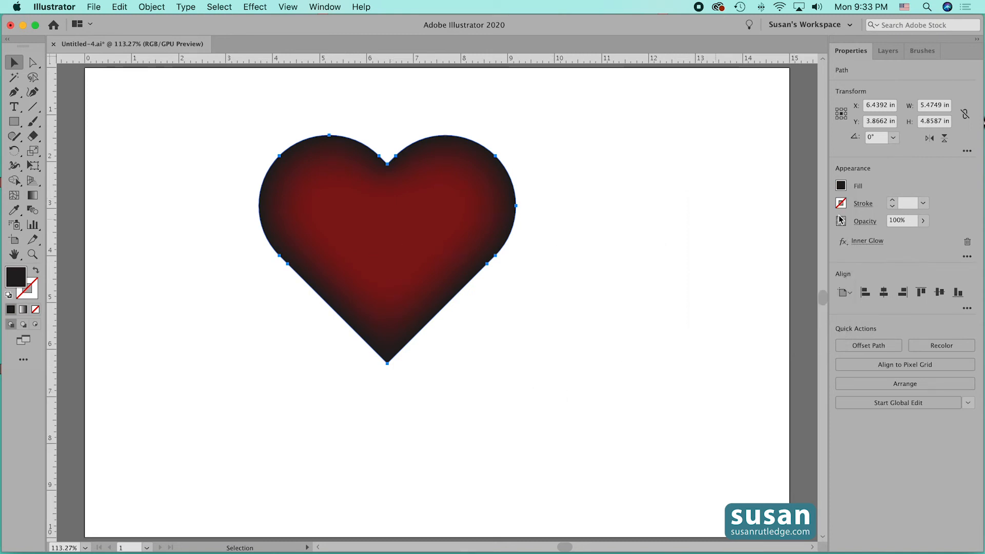
- Edit the heart's Inner Glow effect to 100% opacity and 0.25 in blur
click(861, 242)
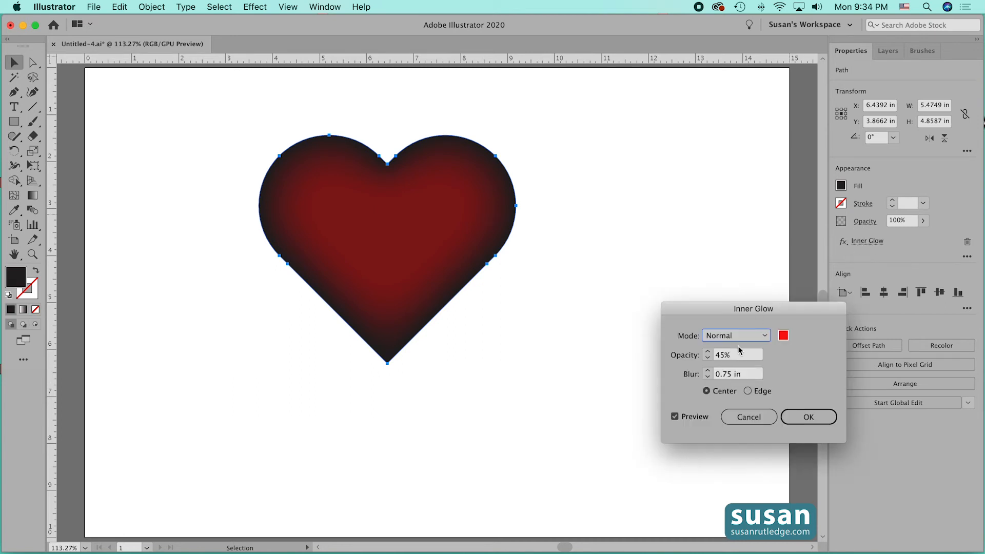
click(708, 353)
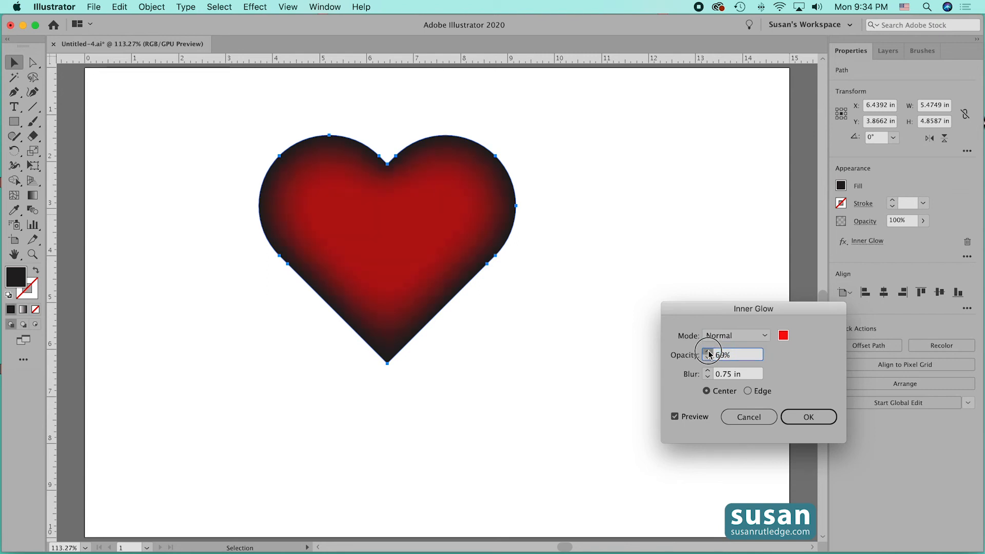
click(708, 352)
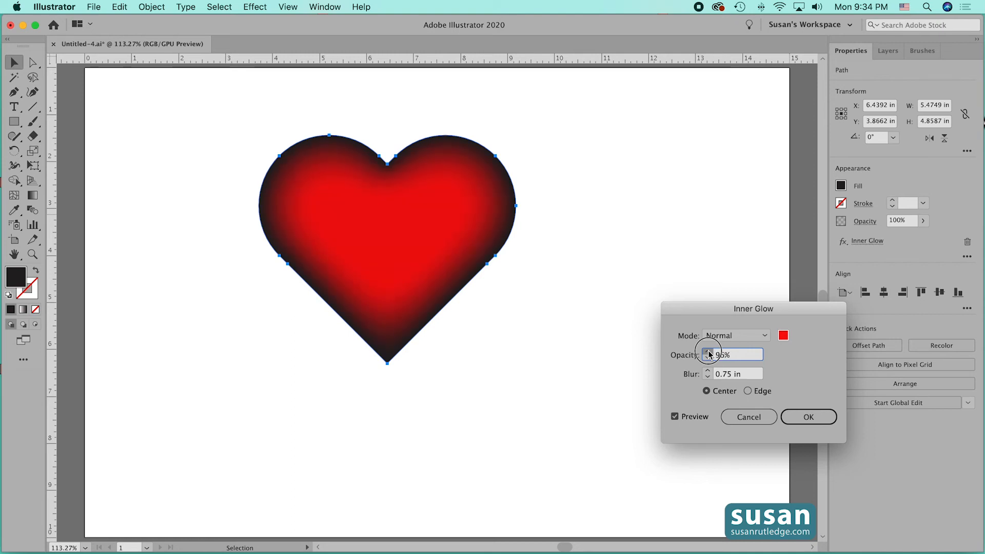
click(708, 353)
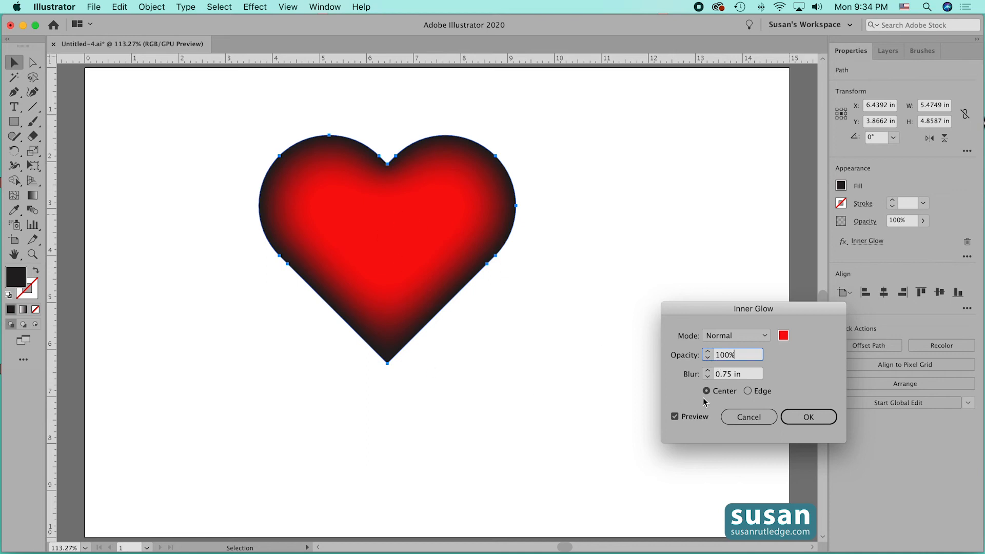
click(707, 377)
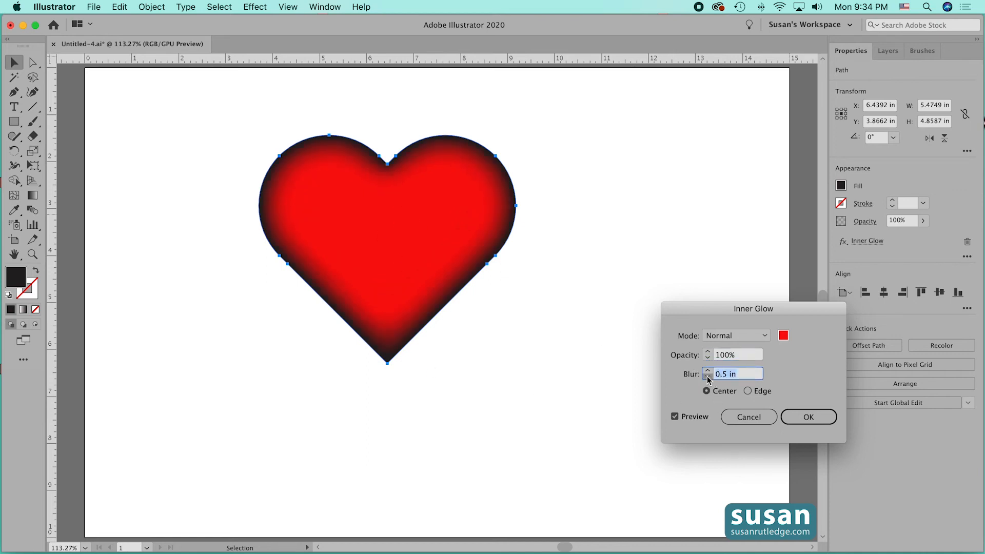
click(815, 418)
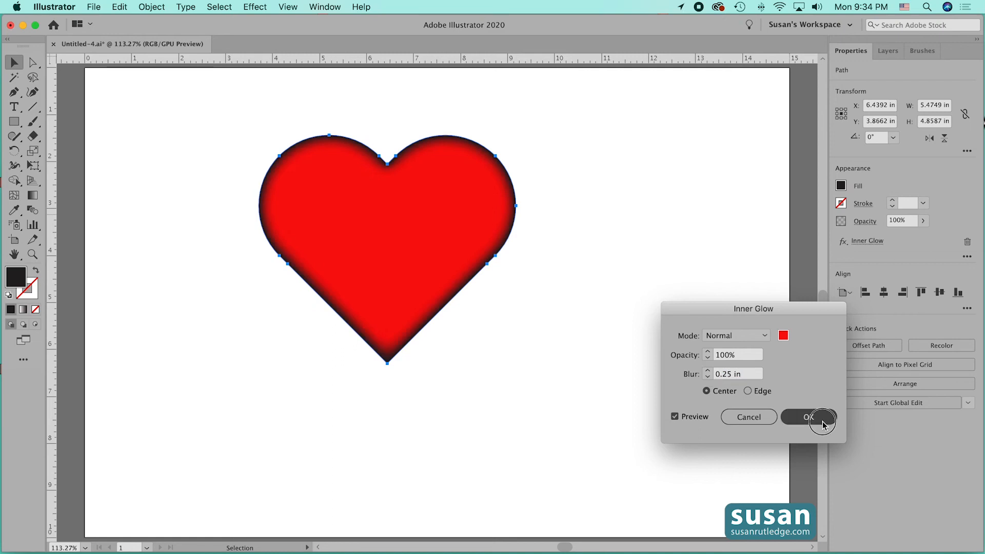
click(600, 355)
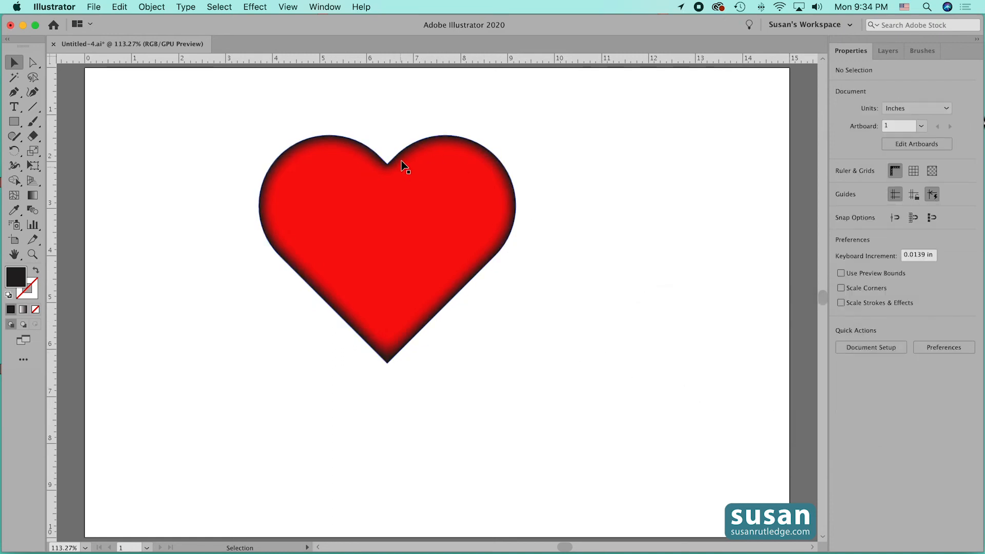
- Delete the Inner Glow effect from the heart and set its fill to None
click(515, 222)
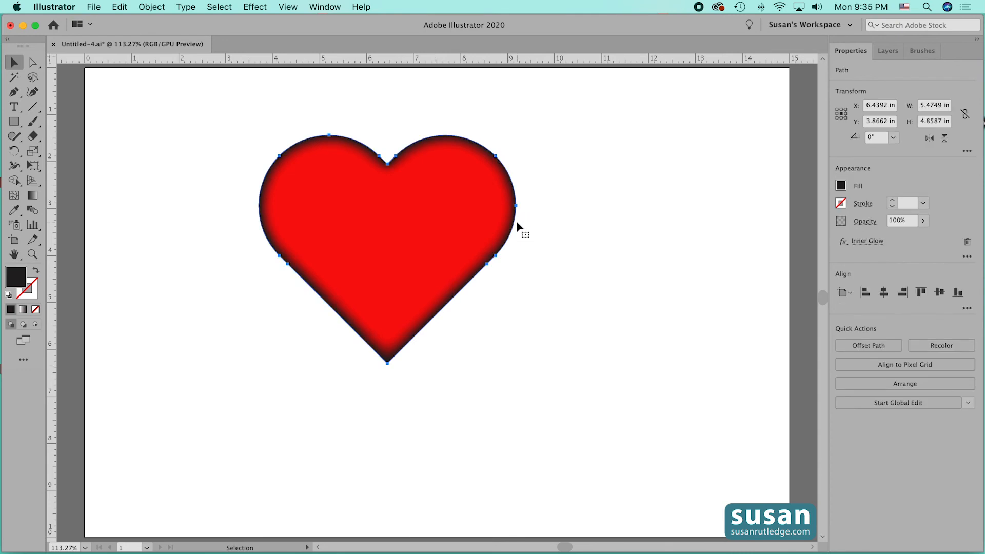
click(967, 241)
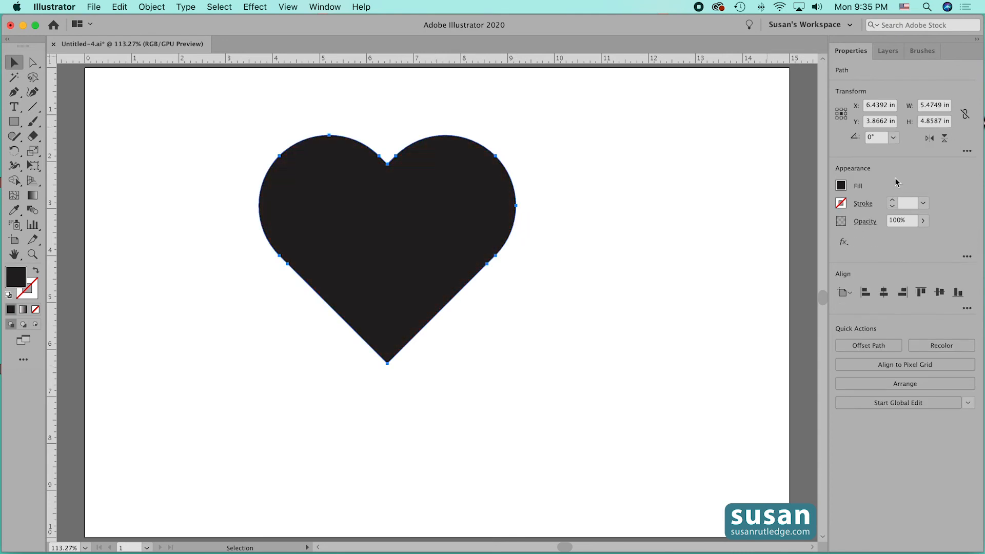
click(841, 186)
click(711, 235)
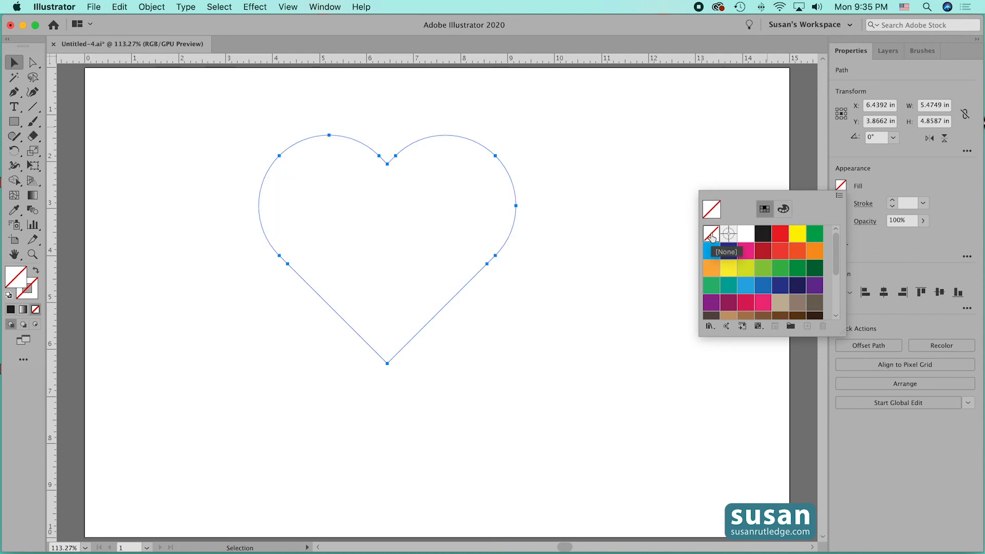
- Give the heart outline a 2 pt stroke in the bright red swatch
click(893, 201)
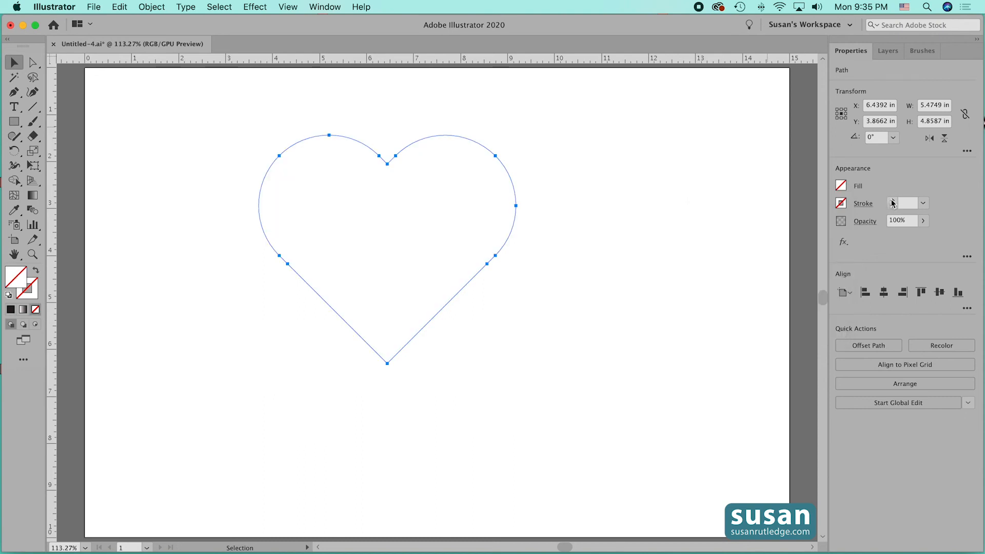
click(892, 200)
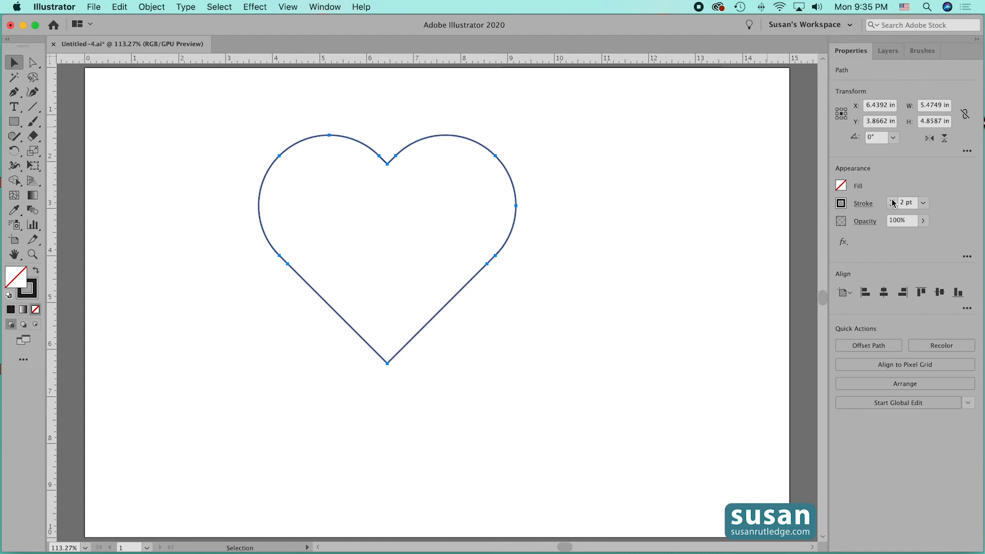
click(840, 203)
click(778, 253)
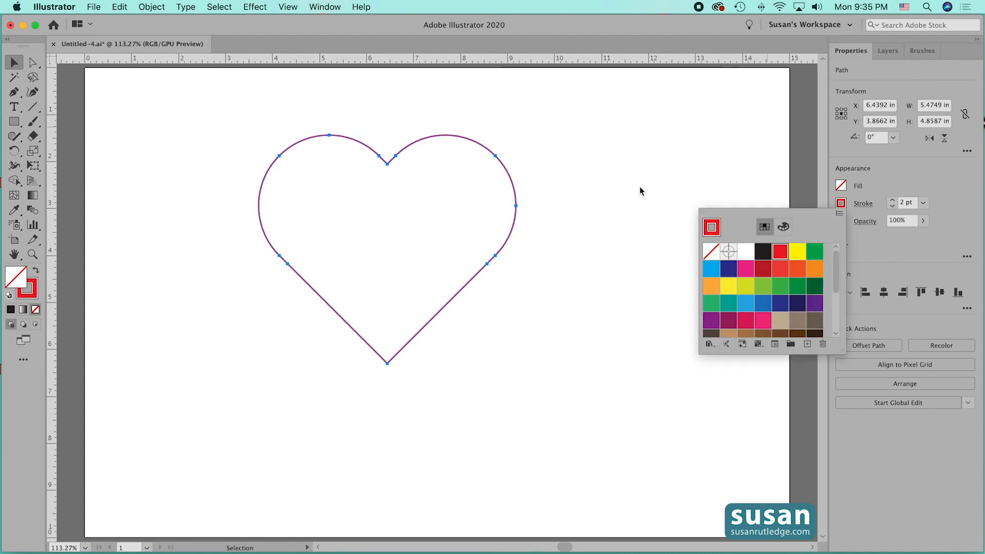
- Create an inner copy of the heart outline with Offset Path at -0.08 in and miter joins
click(152, 7)
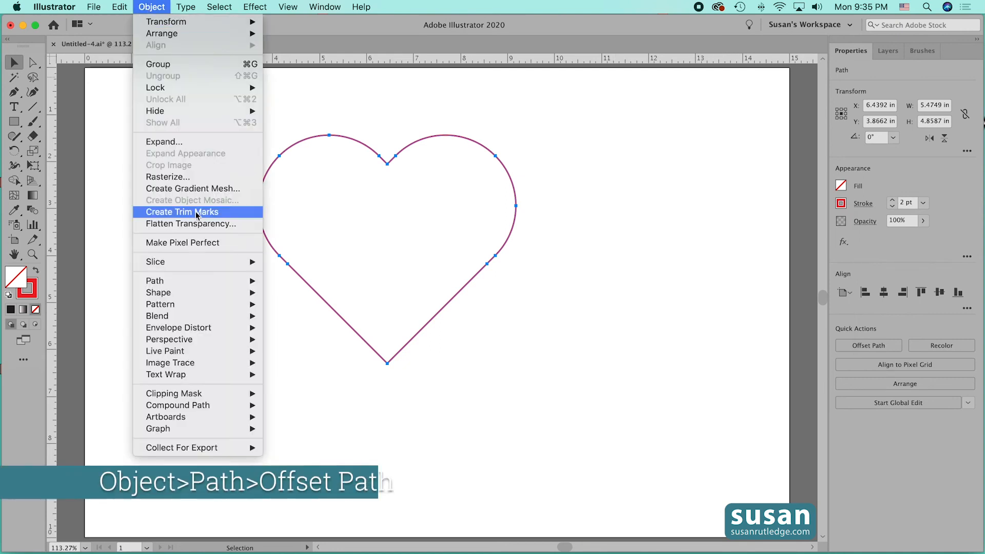
mouse_move(180, 281)
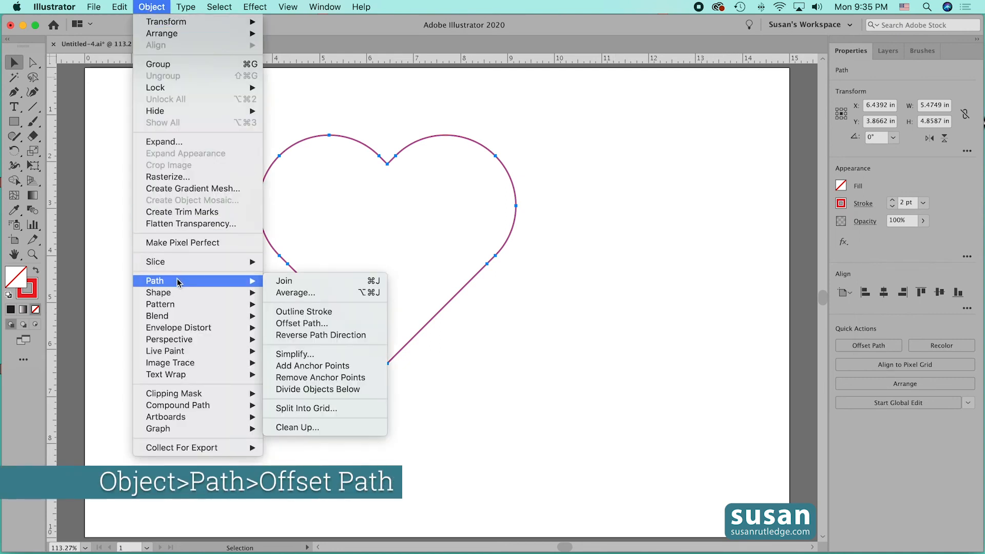
click(289, 323)
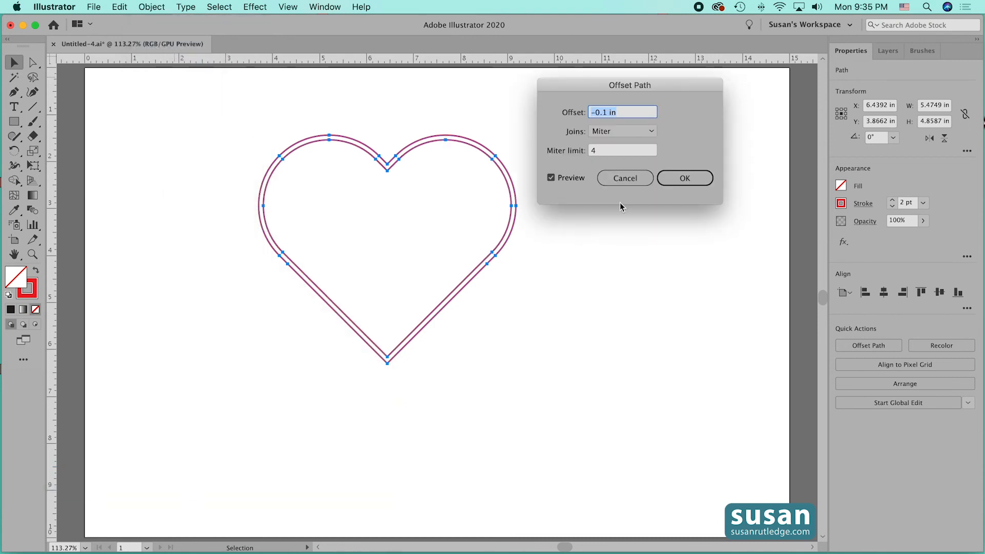
click(607, 111)
key(BackSpace)
text(08)
click(678, 179)
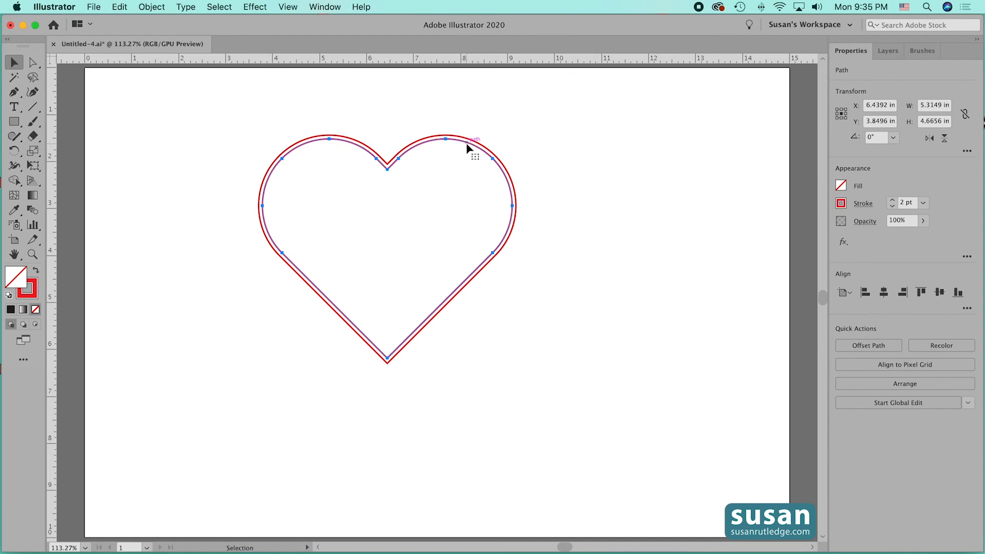
- Make the inner heart's stroke a dashed line with 6 pt dashes and 2 pt gaps
click(863, 204)
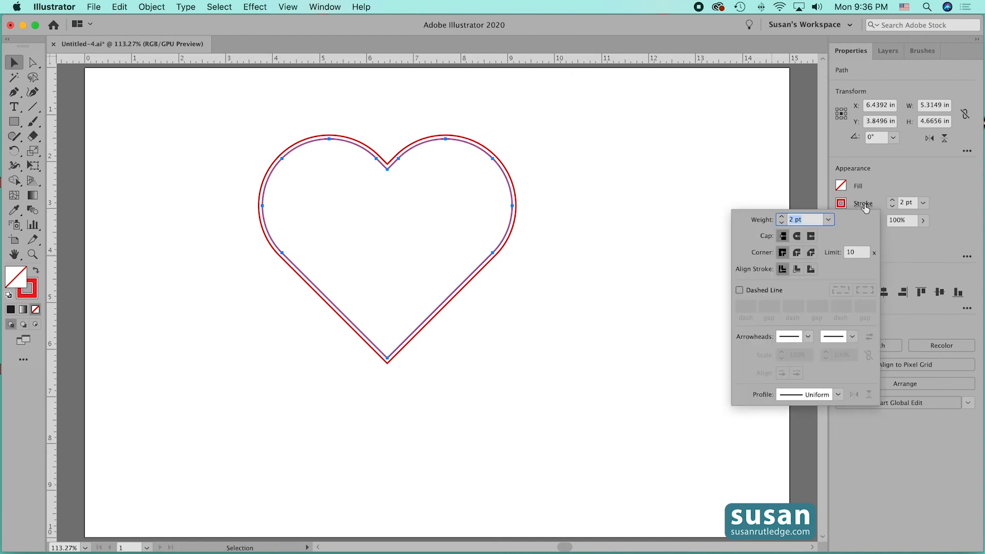
click(739, 290)
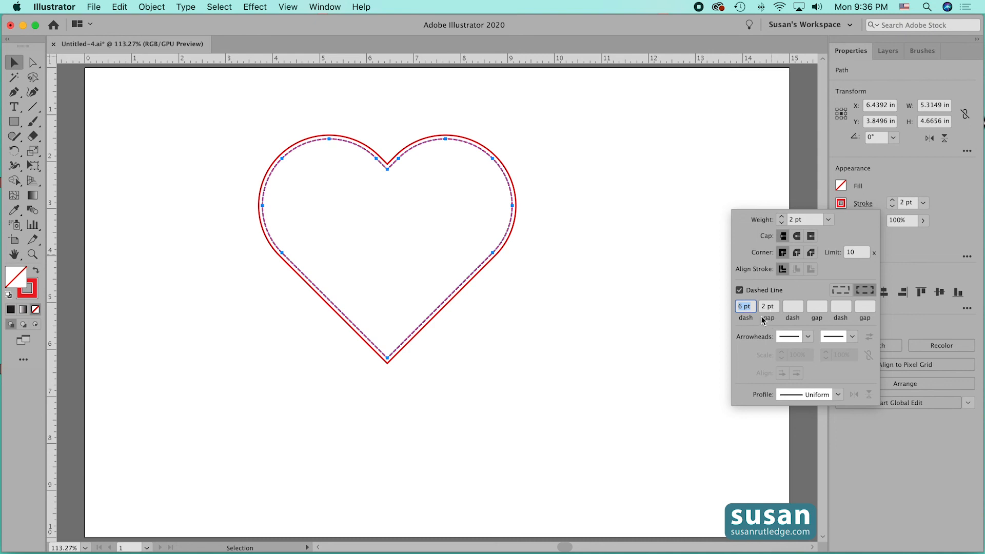
click(637, 209)
click(646, 209)
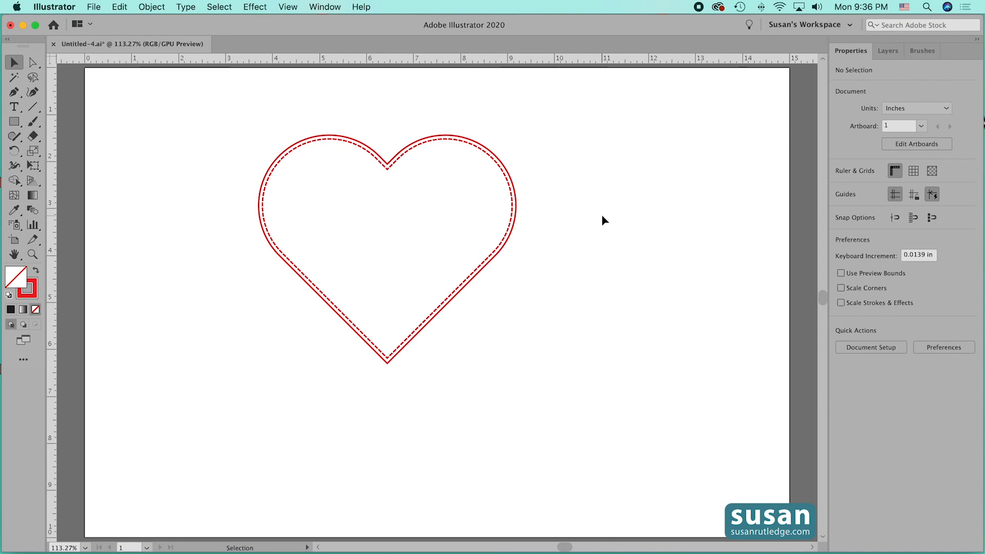
- Delete the inner dashed heart and apply the pattern brush of pink, red and orange dots to the outer heart
click(439, 141)
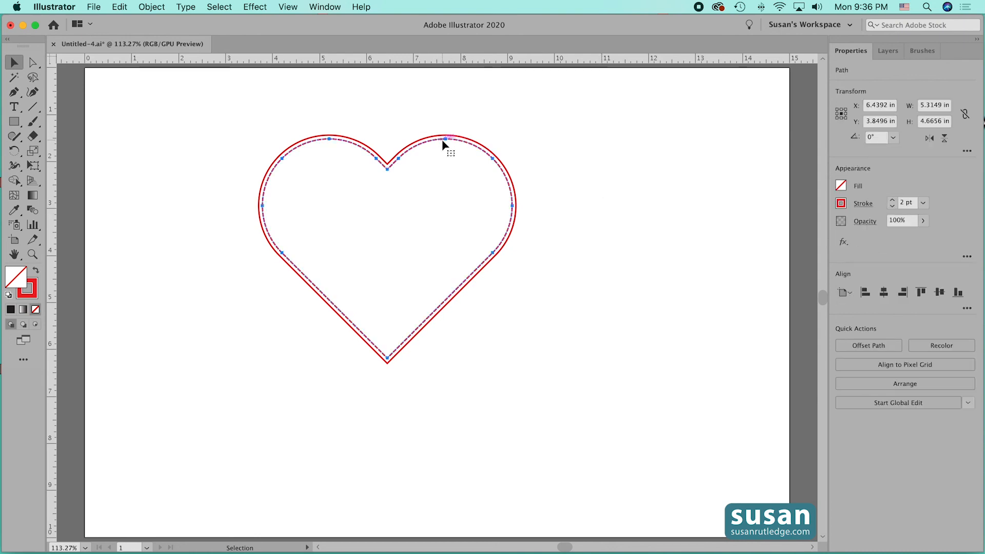
key(Delete)
click(445, 137)
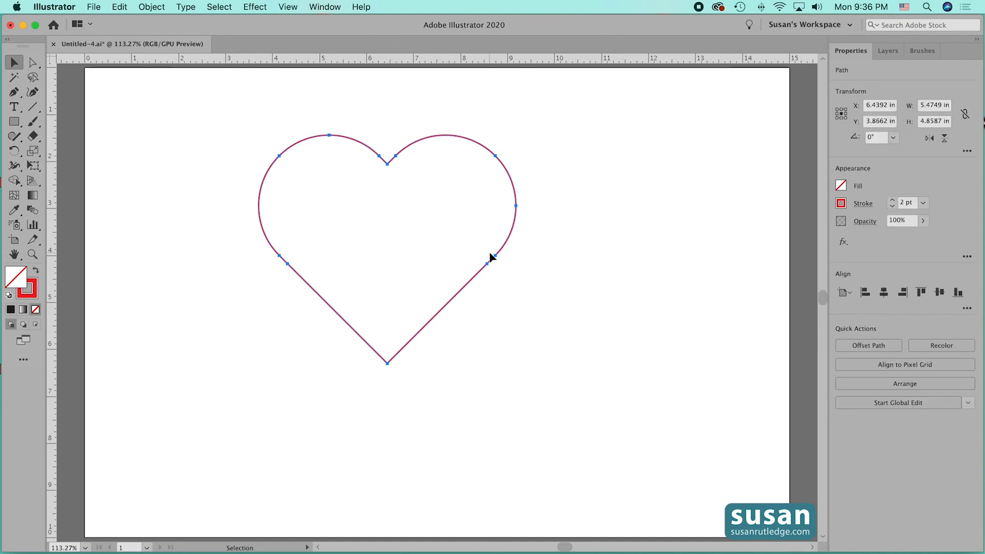
click(923, 52)
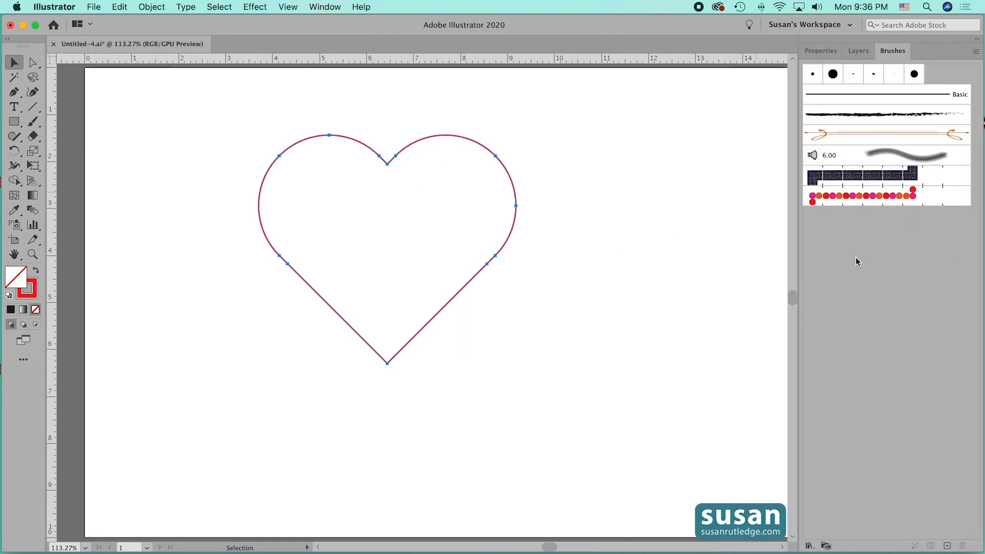
click(854, 202)
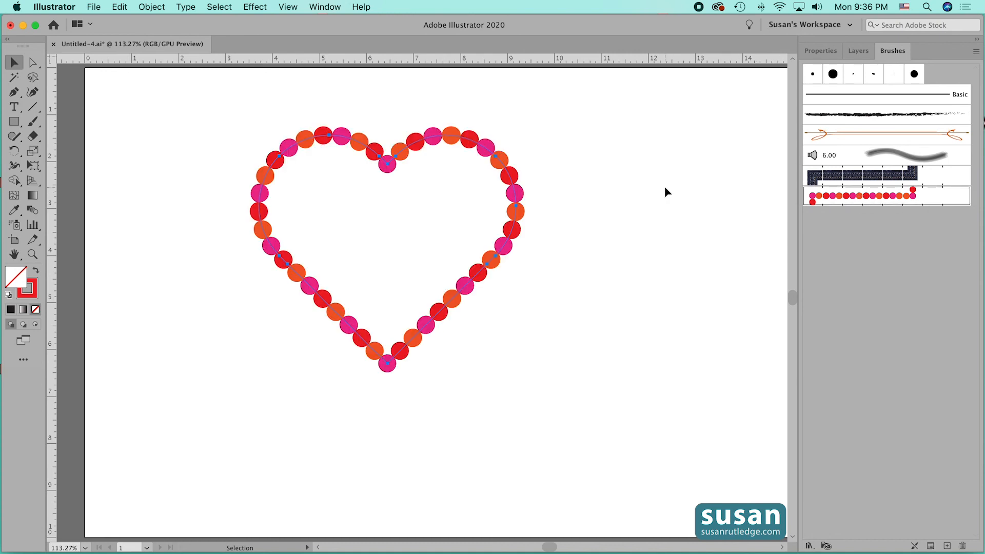
- Move the dotted heart about 2.6 in left and 0.3 in up on the artboard, and deselect it
drag(510, 232, 390, 218)
click(457, 213)
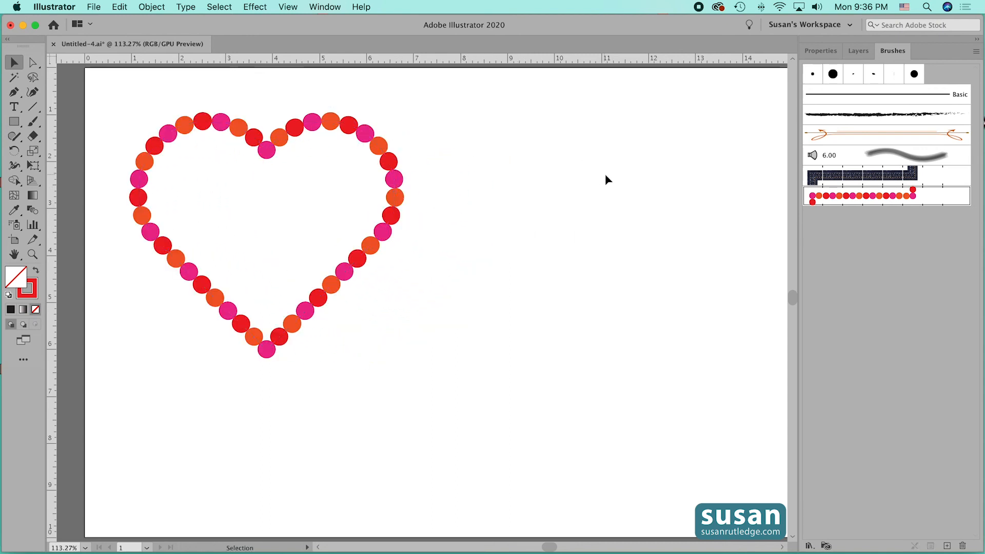